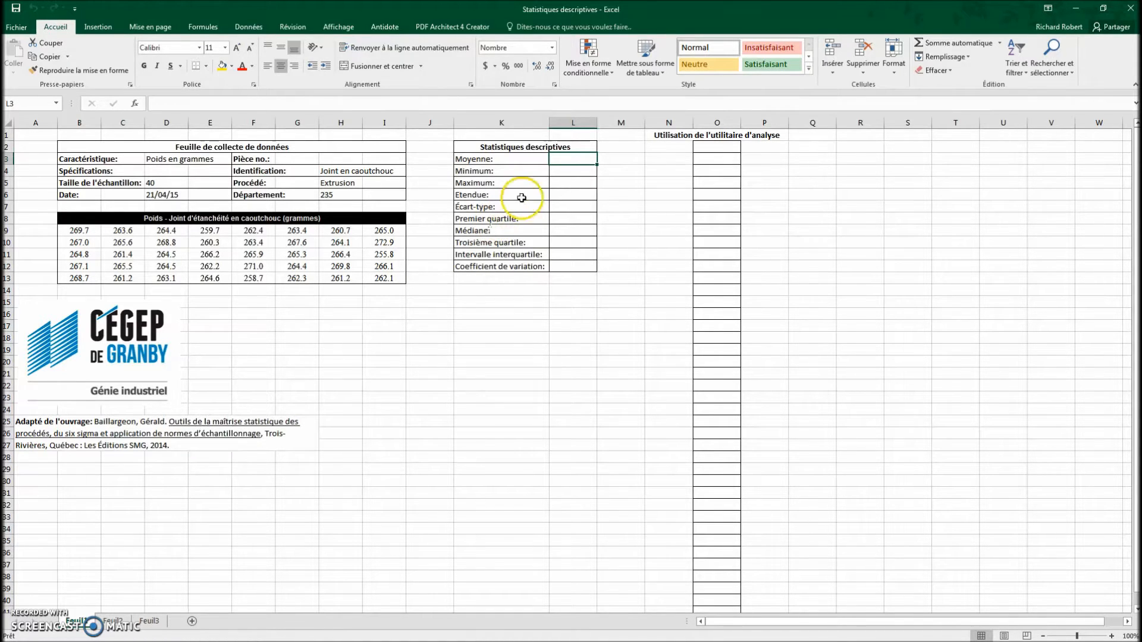
Step: Insert the MOYENNE function from the Statistiques category into cell L3, beside Moyenne
left_click(563, 158)
left_click(136, 104)
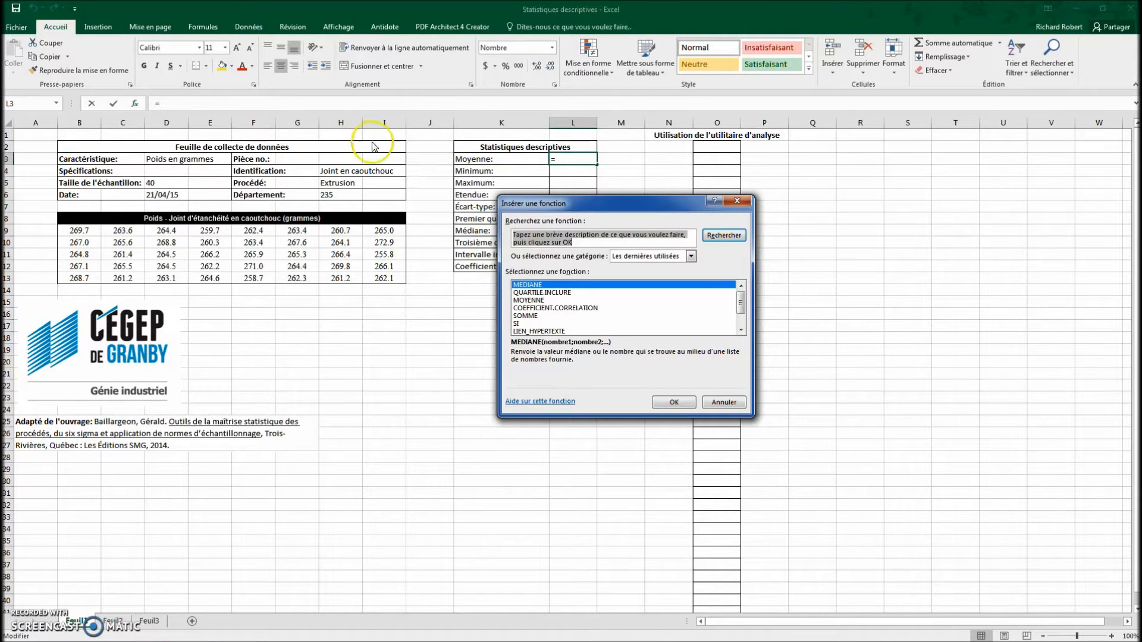
left_click(691, 257)
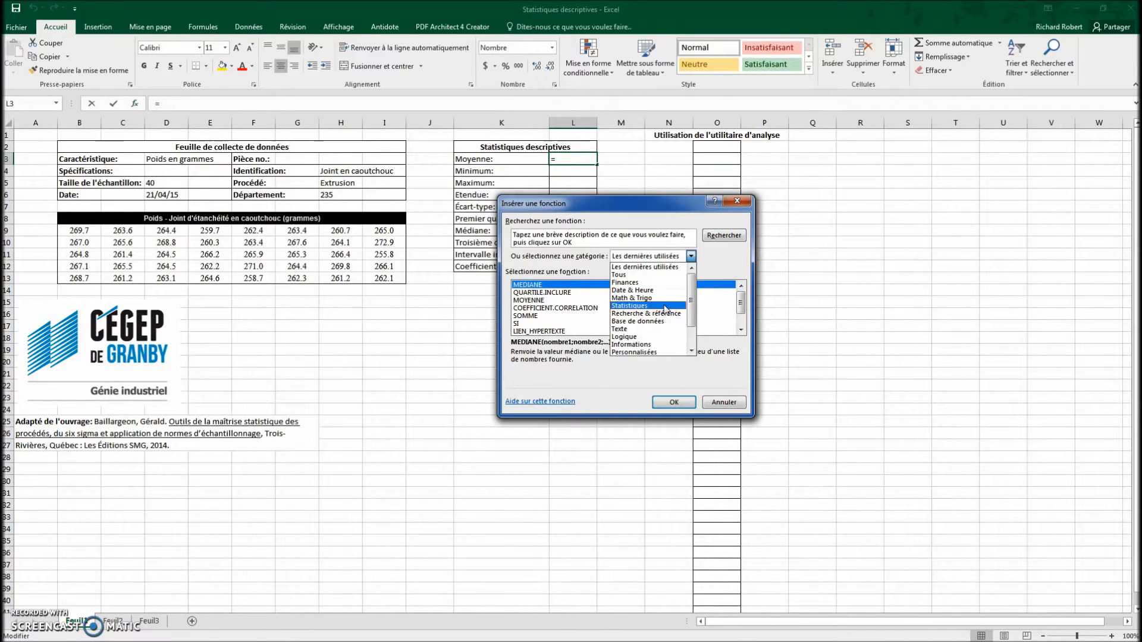
left_click(664, 306)
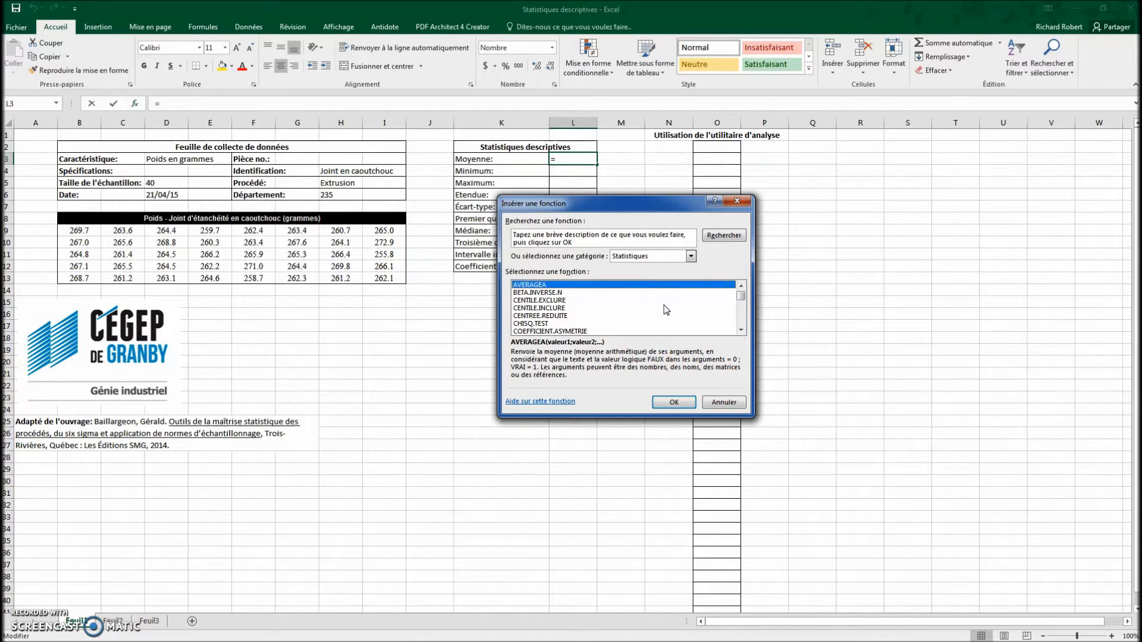
left_click_drag(740, 296, 740, 312)
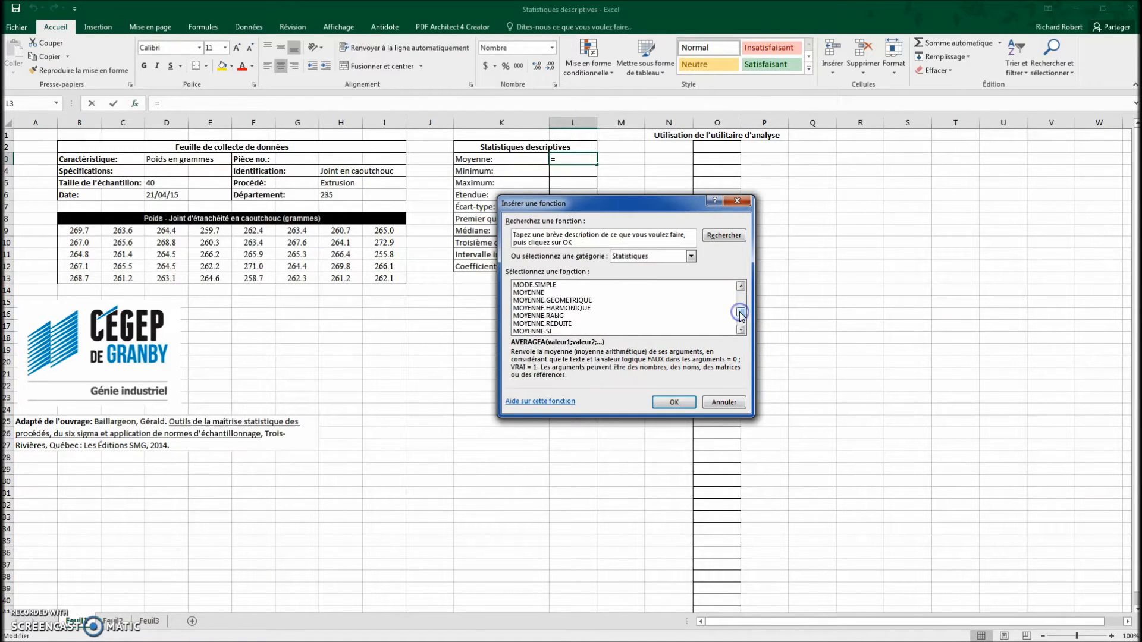
double_click(530, 293)
Step: Set the MOYENNE function's Nombre1 argument to the weight data B9:I13 and validate the formula
left_click(547, 239)
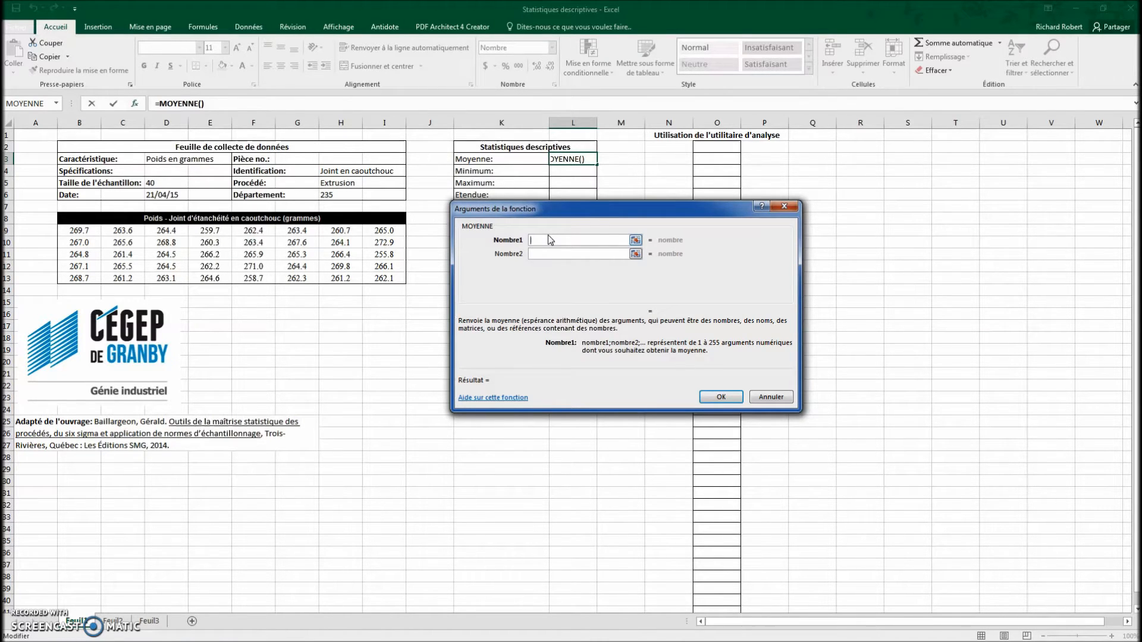
left_click(635, 240)
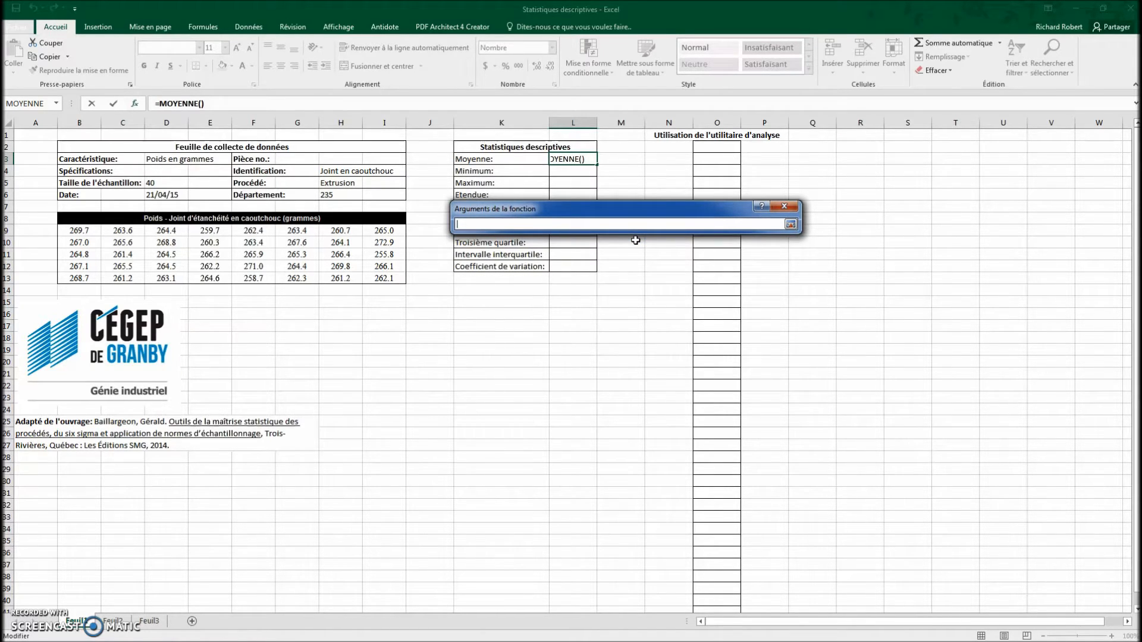
left_click_drag(78, 231, 379, 277)
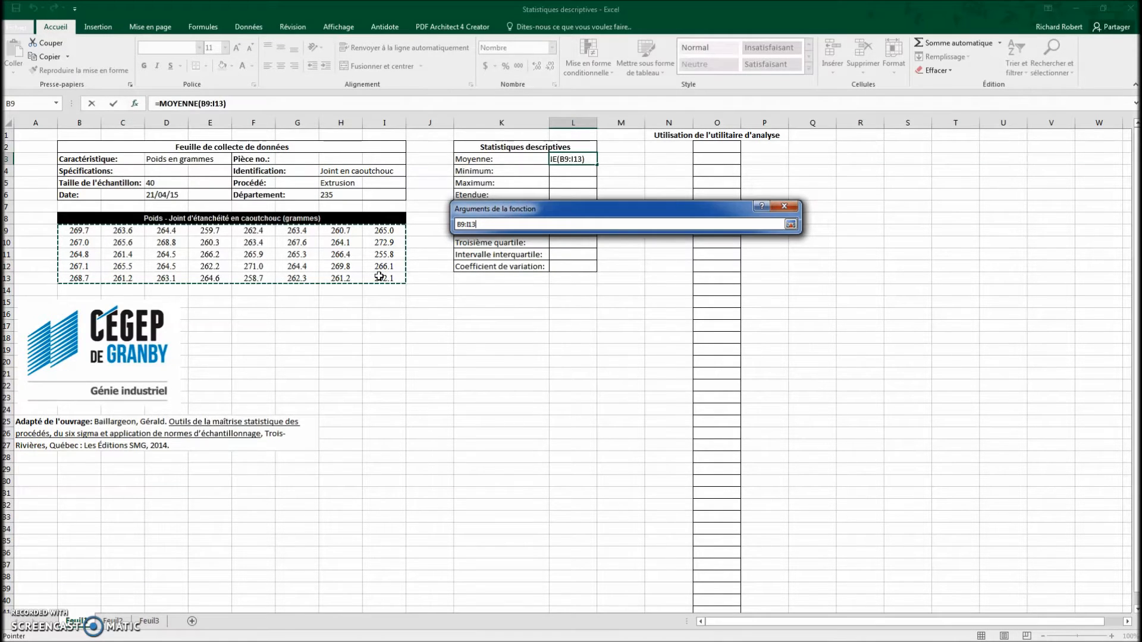
left_click(794, 226)
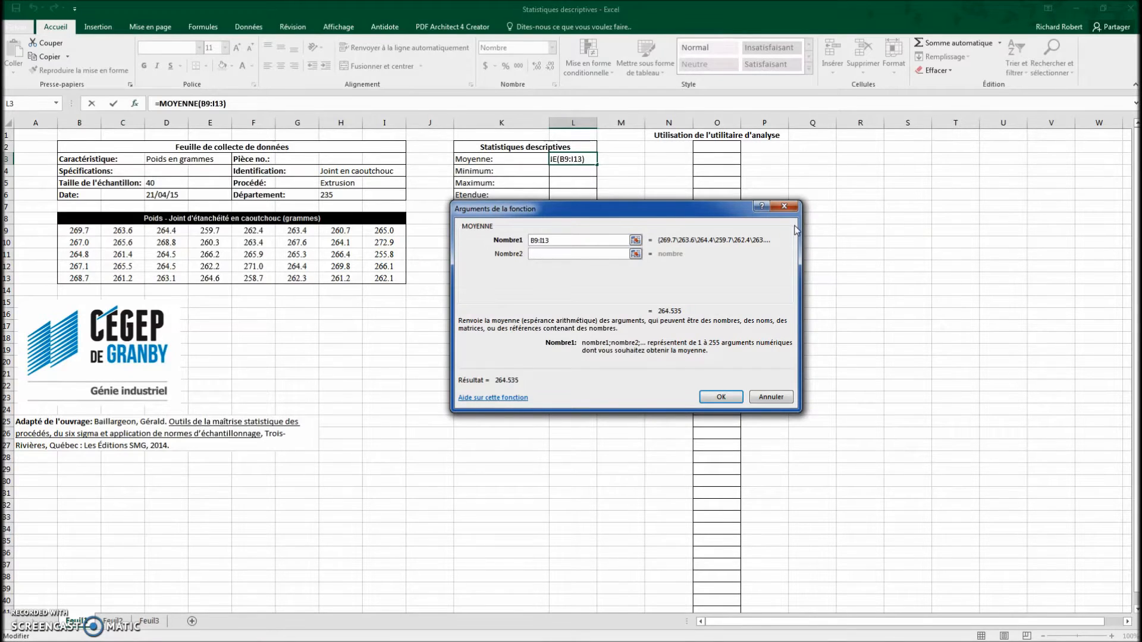
left_click(723, 396)
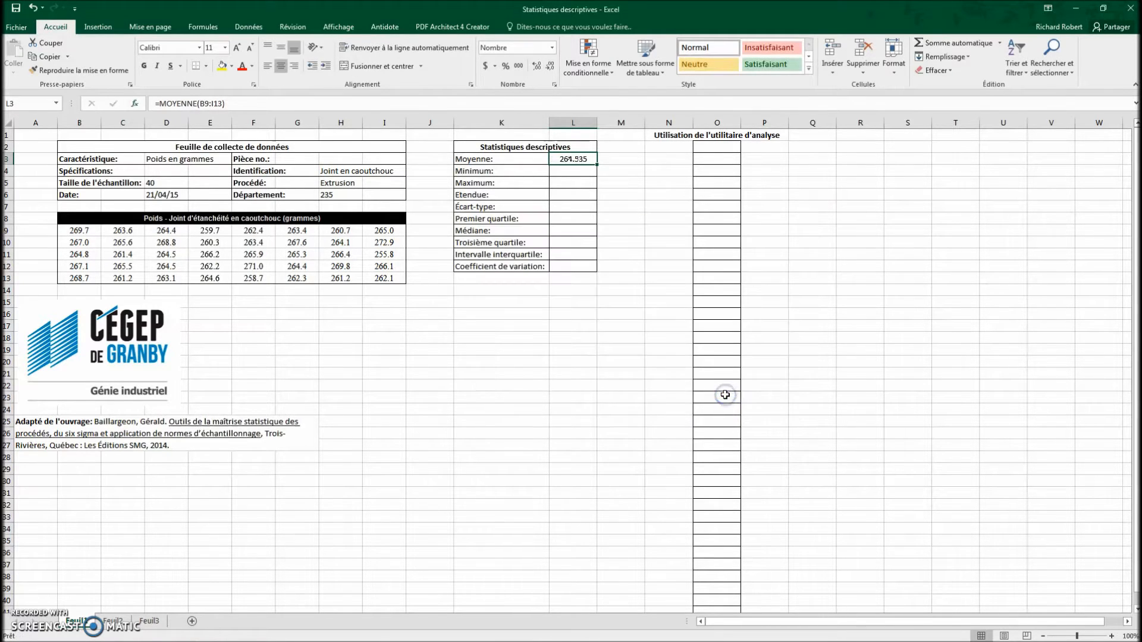
Step: Calculate the minimum of the weight data B9:I13 in cell L4 with the automatic MIN function
key("alt")
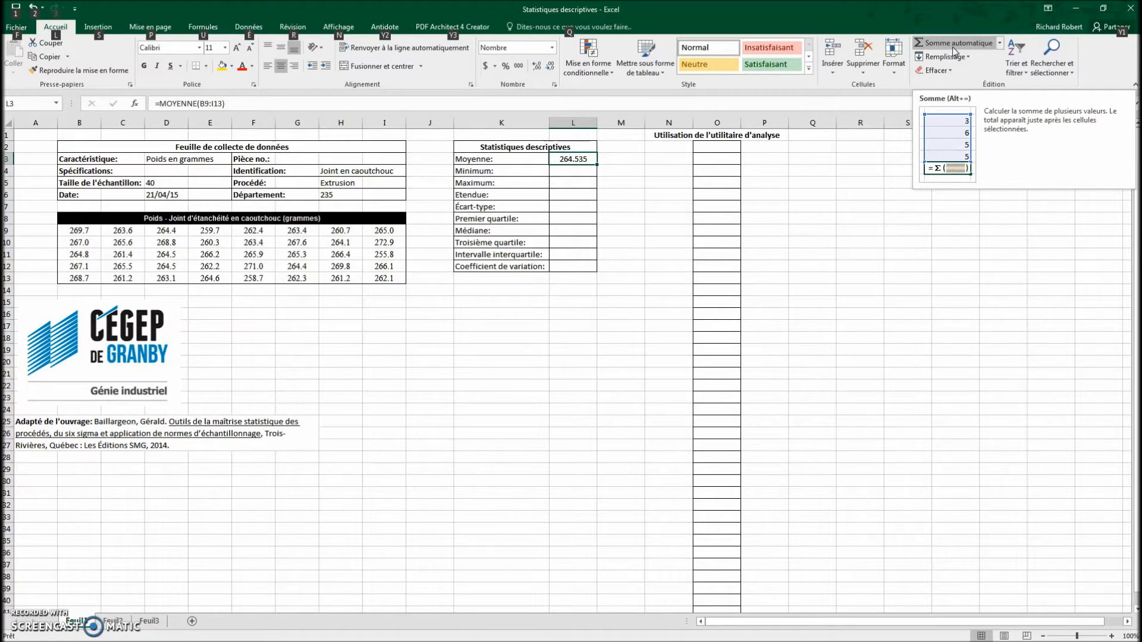
left_click(564, 171)
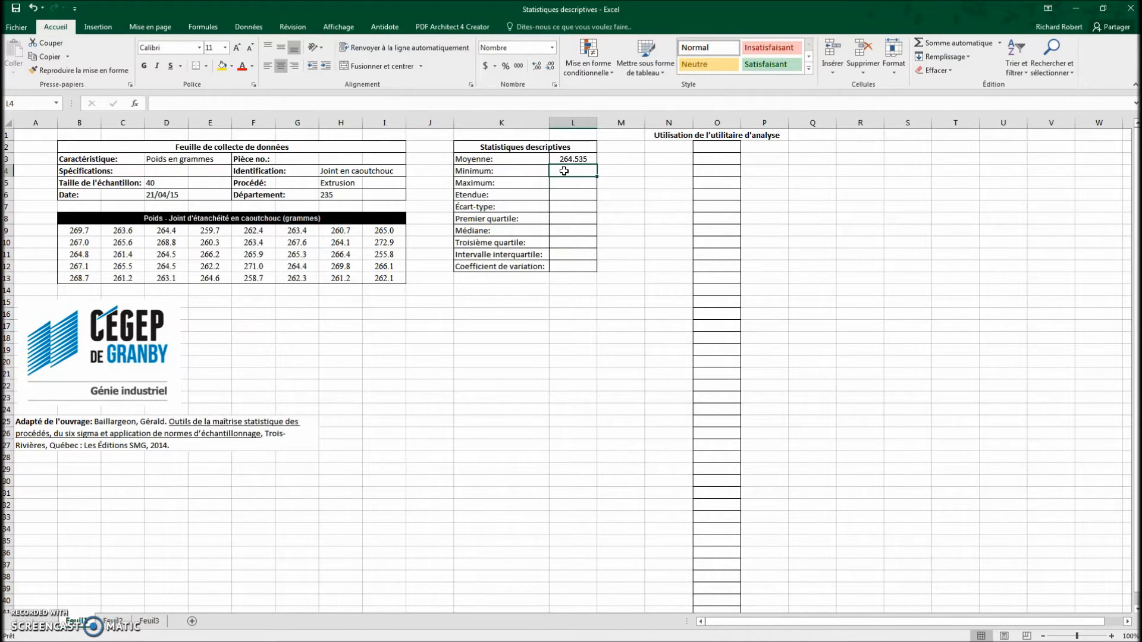
left_click(1002, 45)
left_click(970, 114)
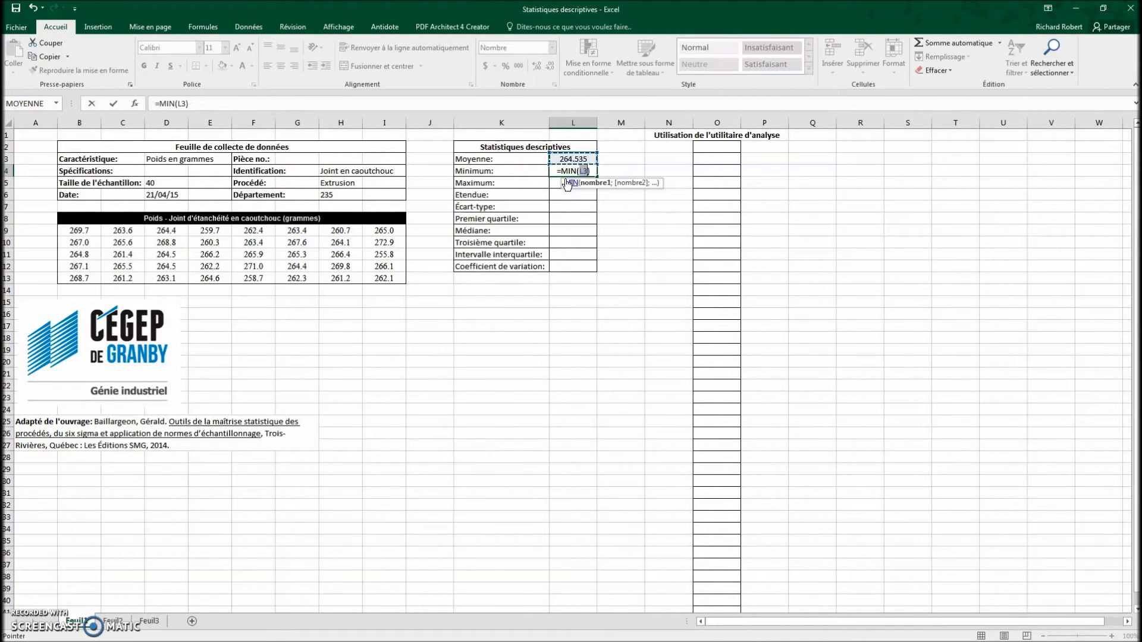
left_click_drag(78, 231, 383, 276)
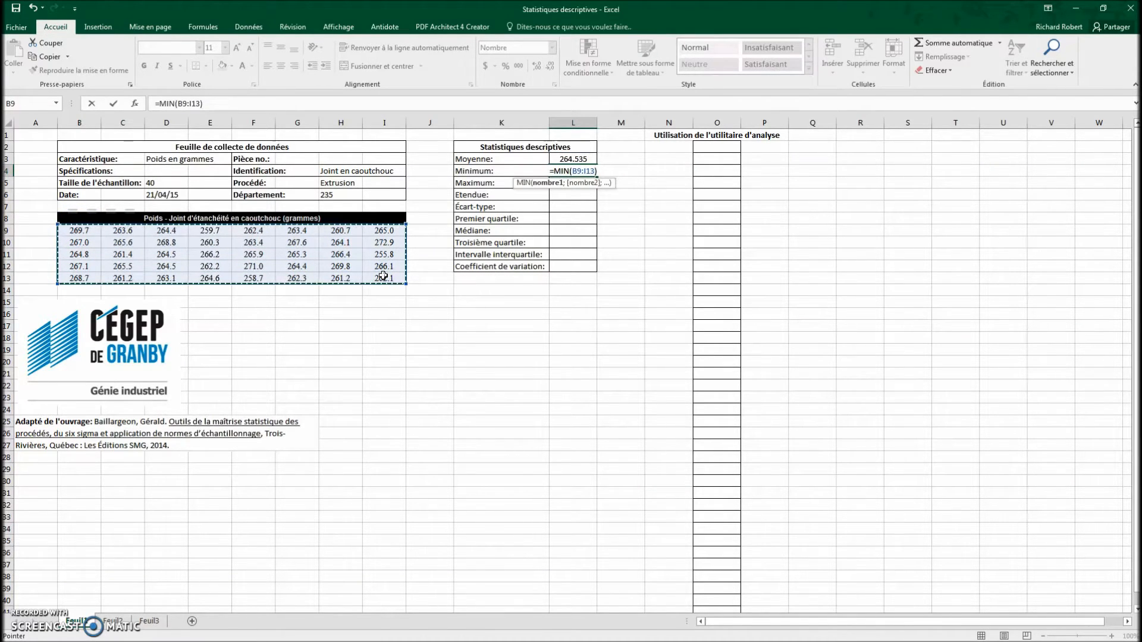
key("Return")
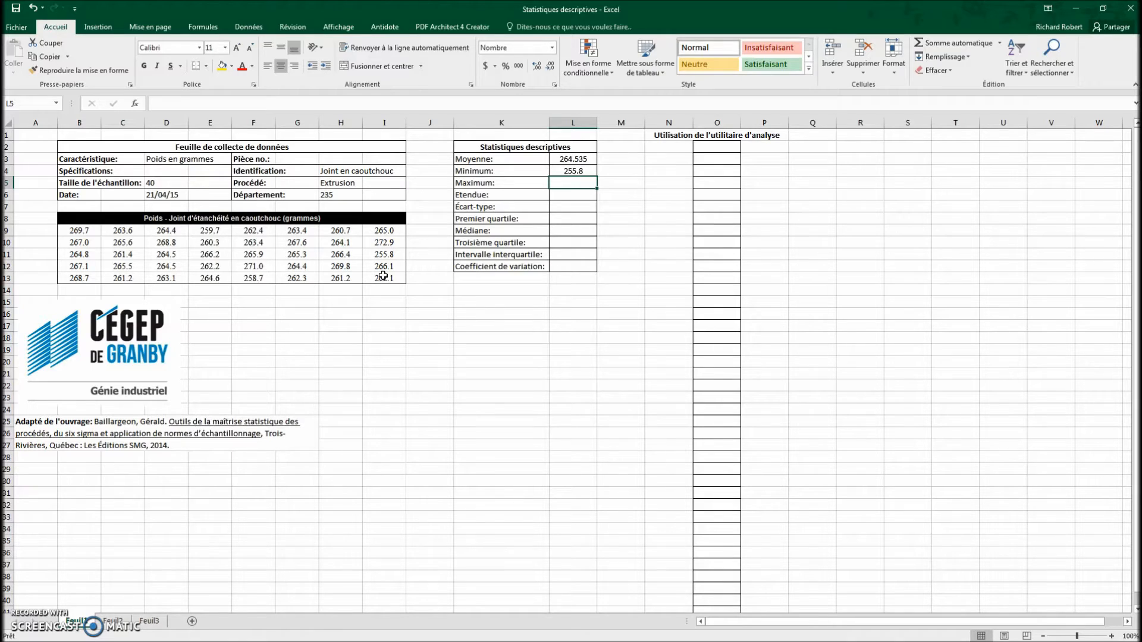
Step: Enter the formula =MAX(B9:I13) in cell L5 for the maximum weight
type("=")
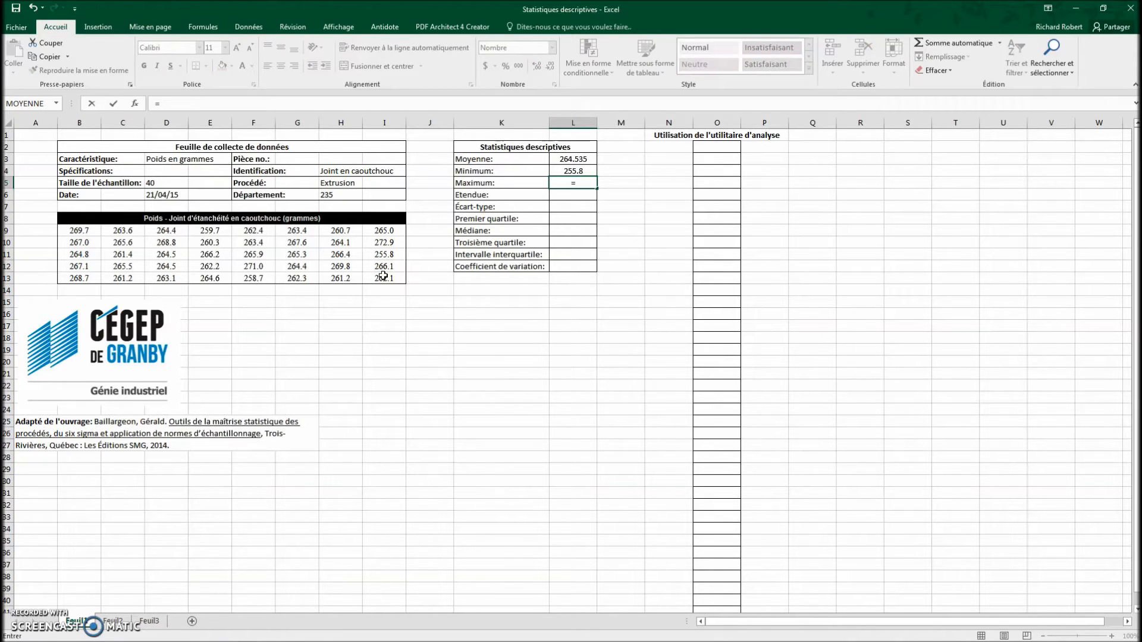
type("max")
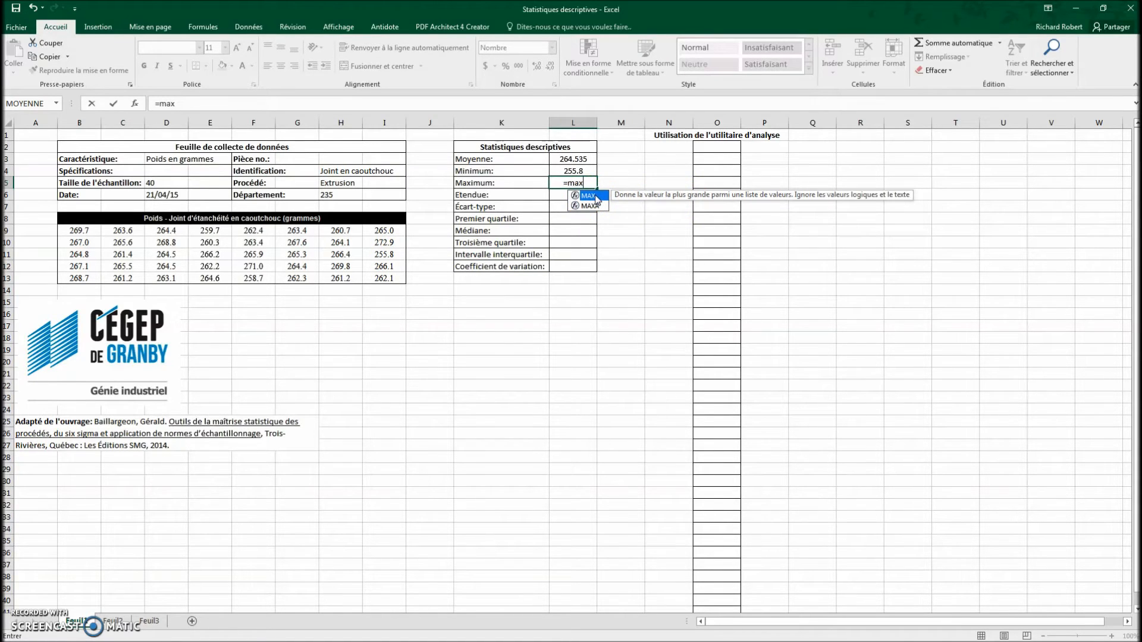
key("Down")
key("Up")
double_click(597, 196)
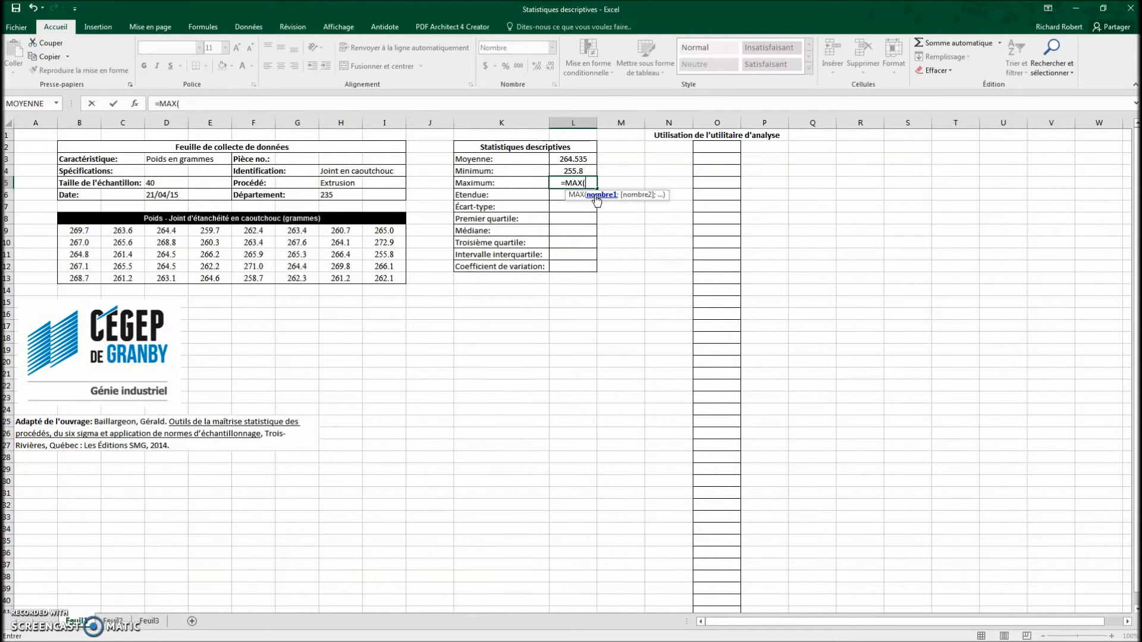
left_click_drag(76, 231, 382, 276)
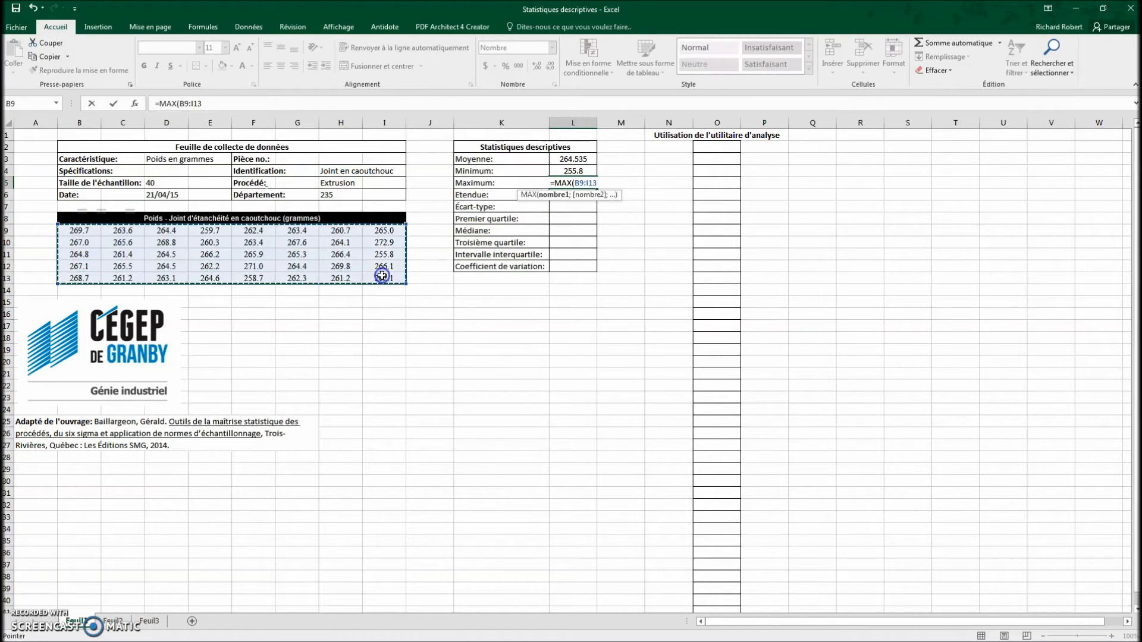
type(")")
key("Return")
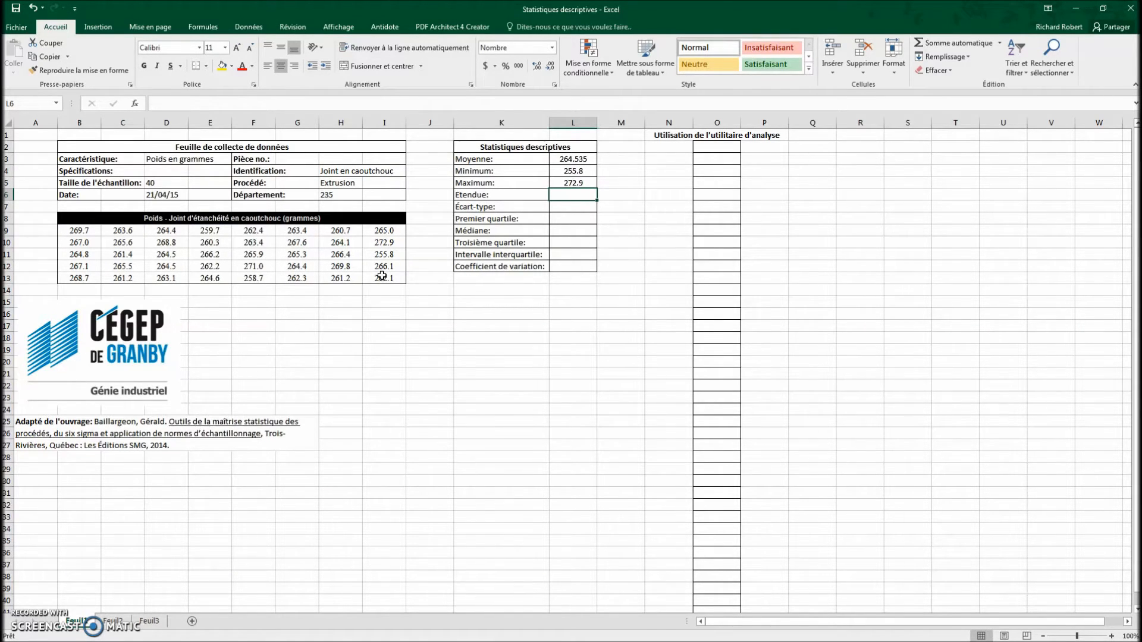
Step: Calculate the Etendue in cell L6 by subtracting the minimum from the maximum with =L5-L4
double_click(573, 195)
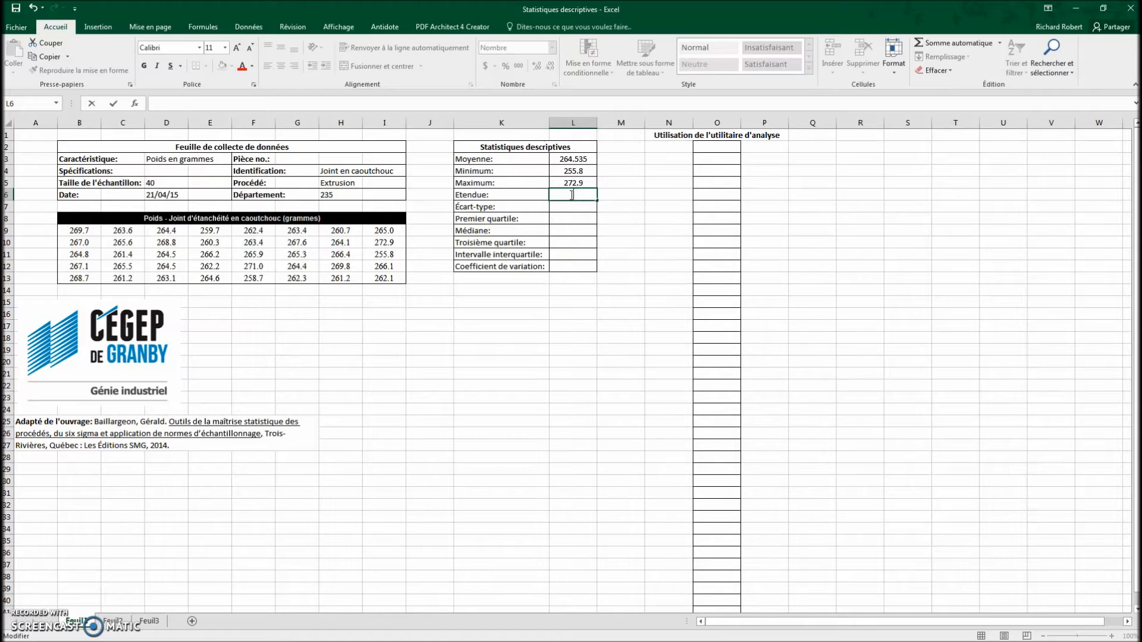
type("=")
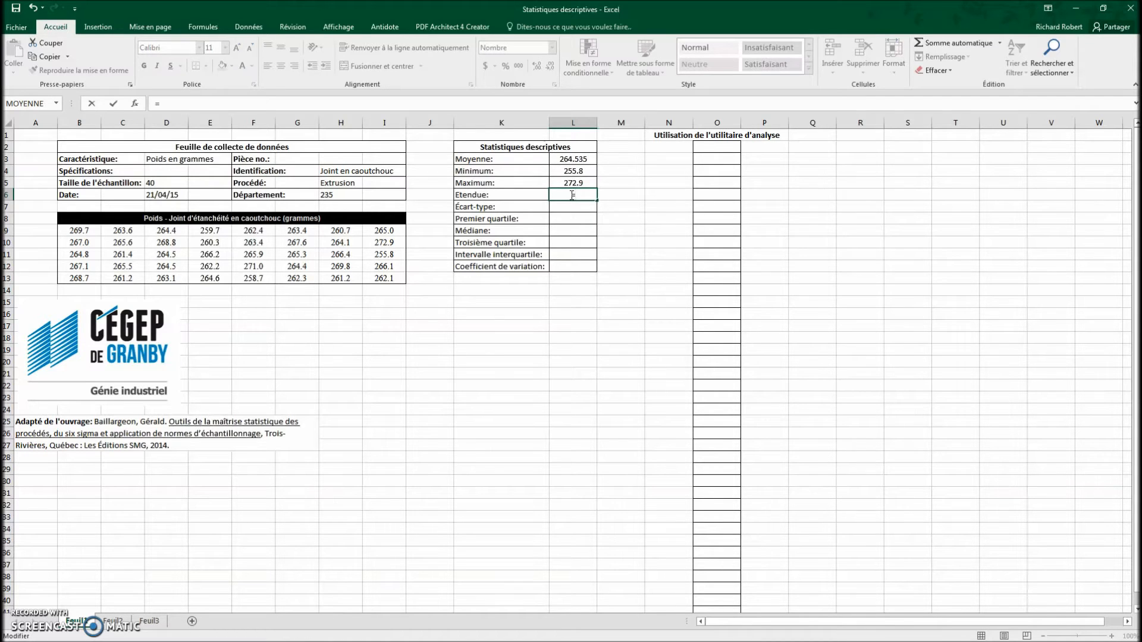
left_click(571, 183)
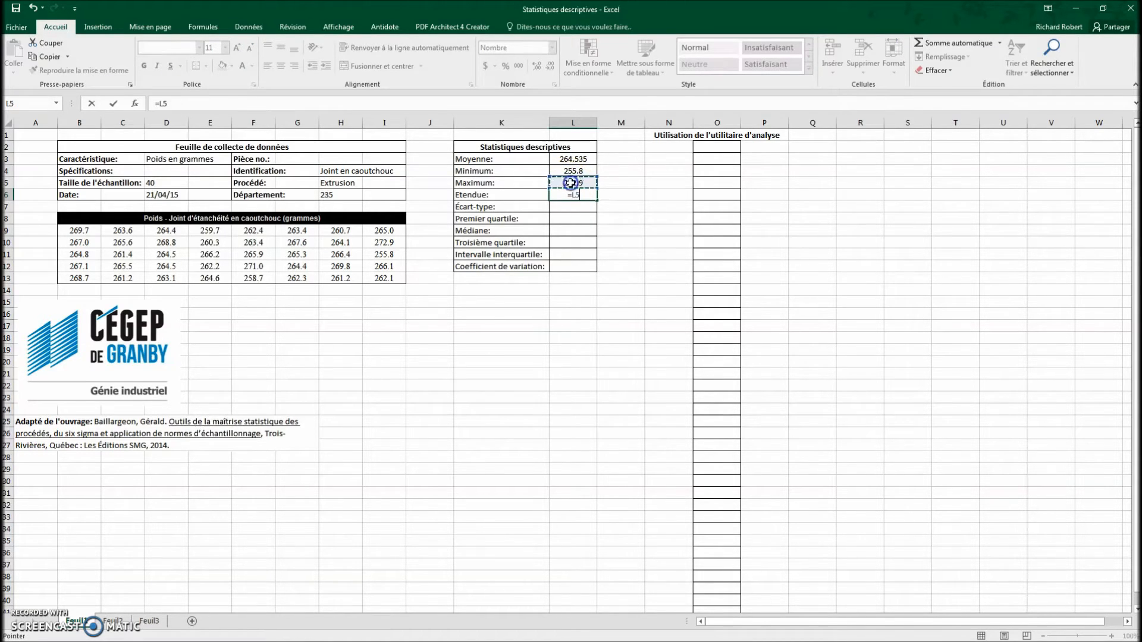
type("-")
left_click(571, 171)
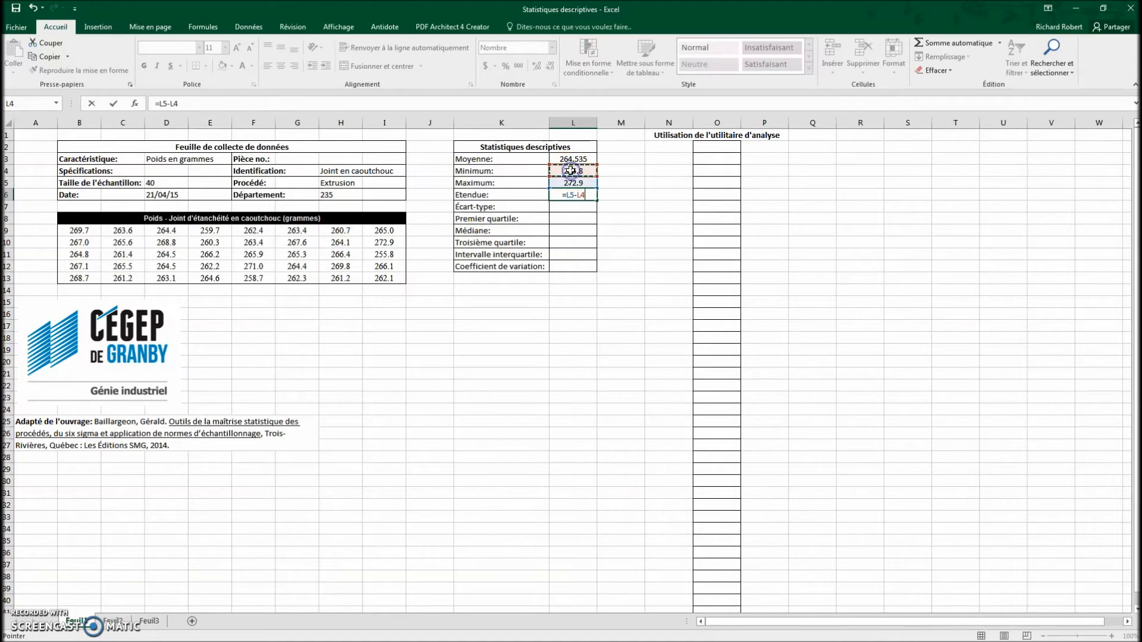
key("Return")
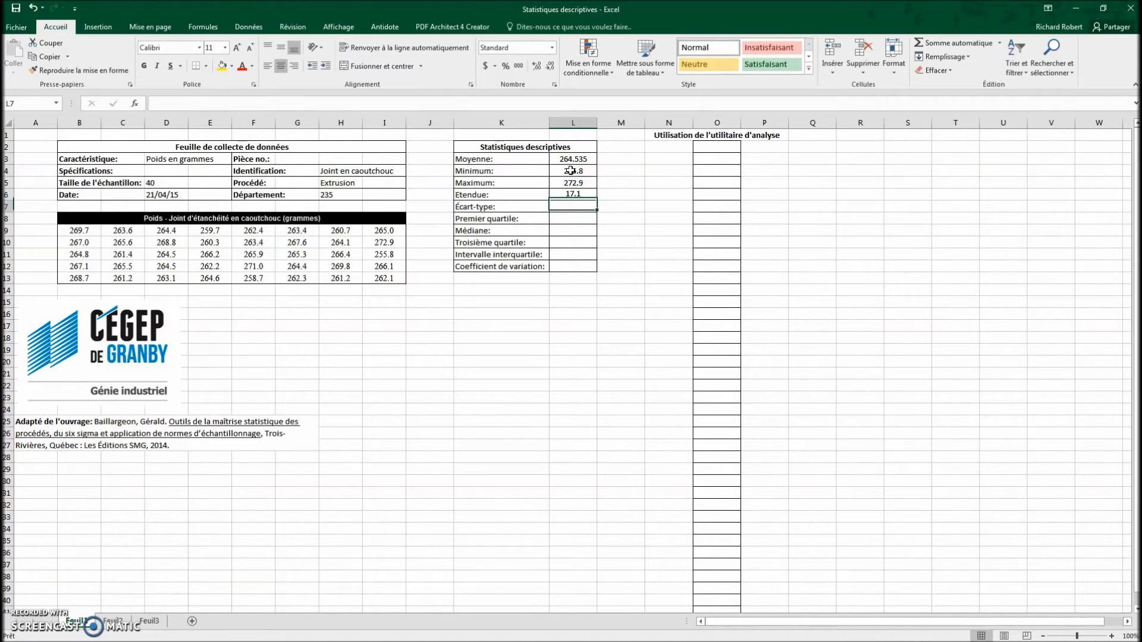
Step: Insert the statistical function ECARTYPE.STANDARD into cell L7, beside Écart-type
left_click(136, 104)
left_click(742, 324)
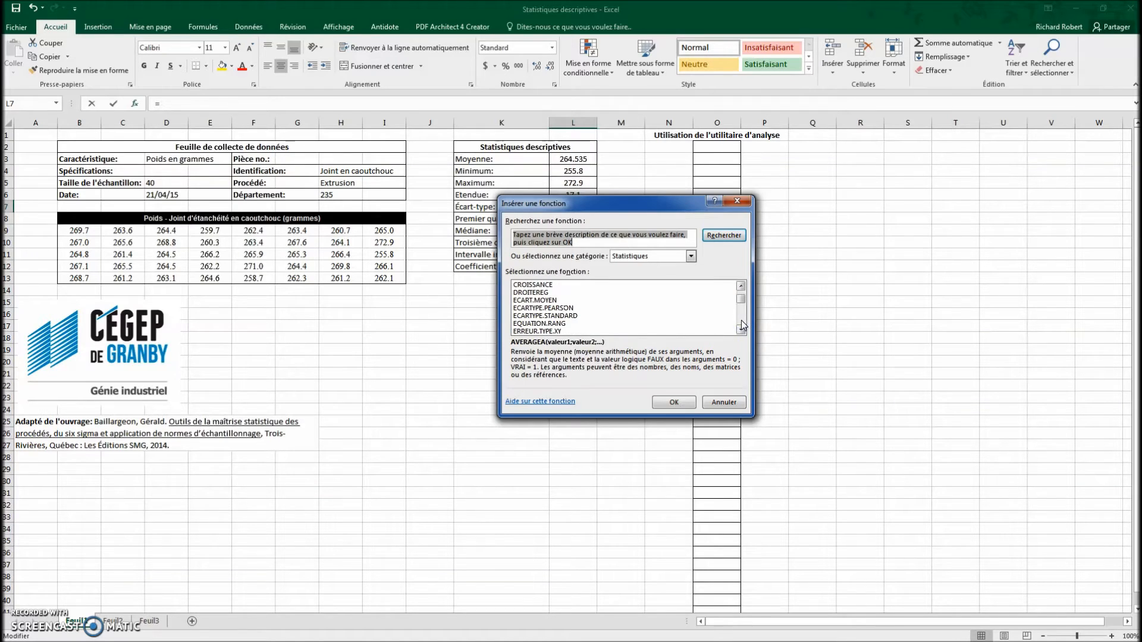
left_click(574, 315)
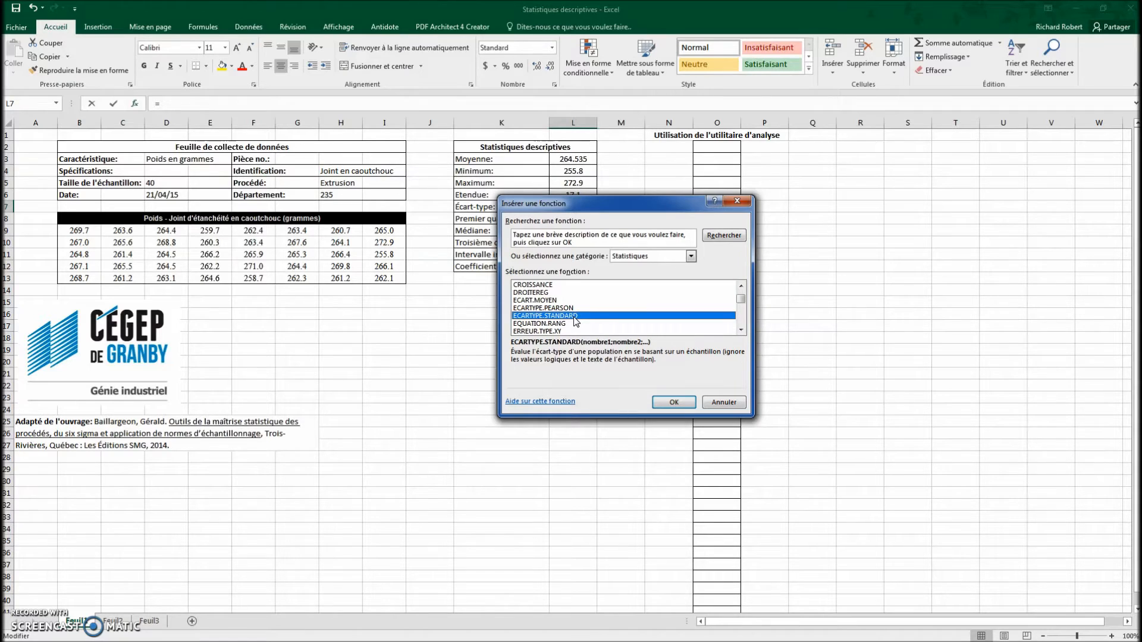
left_click(575, 308)
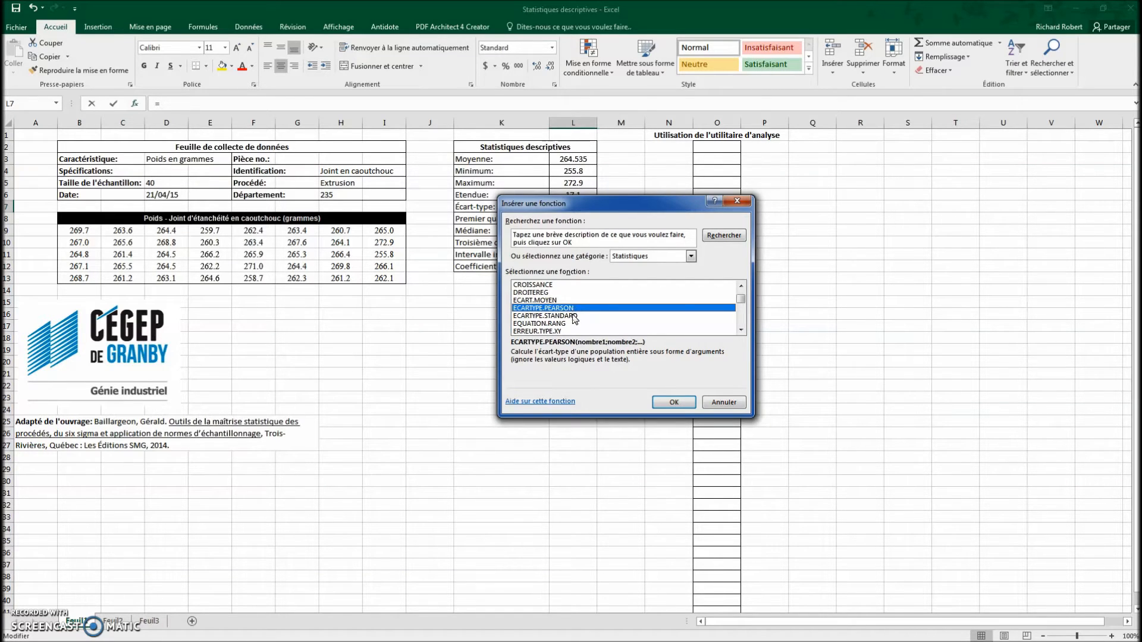
left_click(574, 315)
left_click(669, 403)
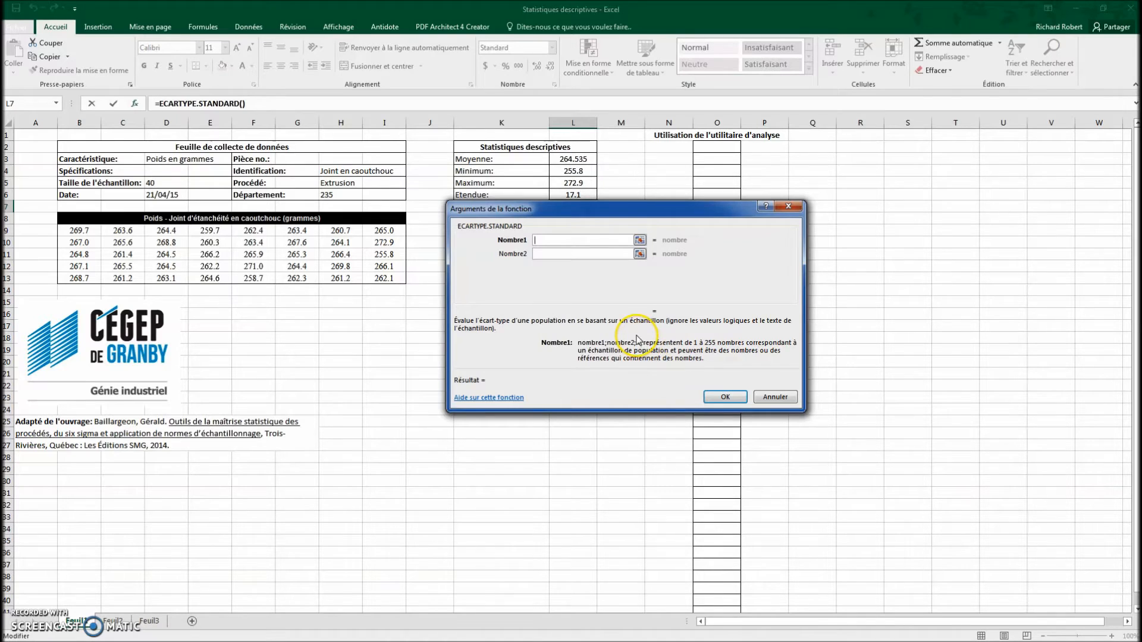
Step: Set the Nombre1 argument of ECARTYPE.STANDARD to the range B9:I13 and validate the formula
left_click(640, 240)
left_click_drag(76, 230, 379, 281)
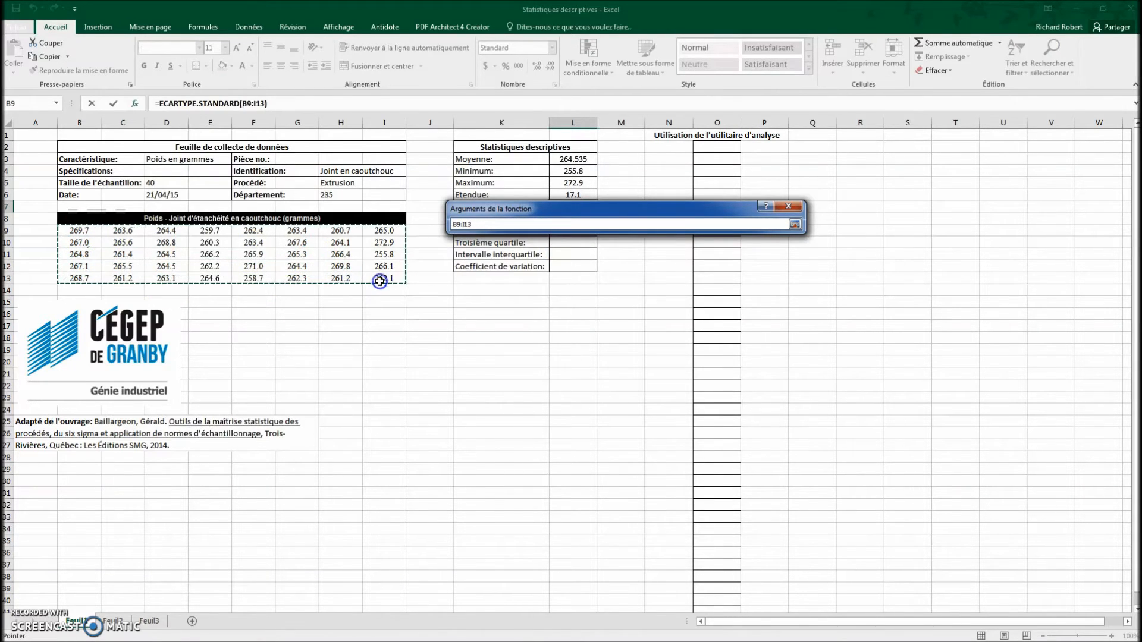
left_click(795, 224)
left_click(714, 397)
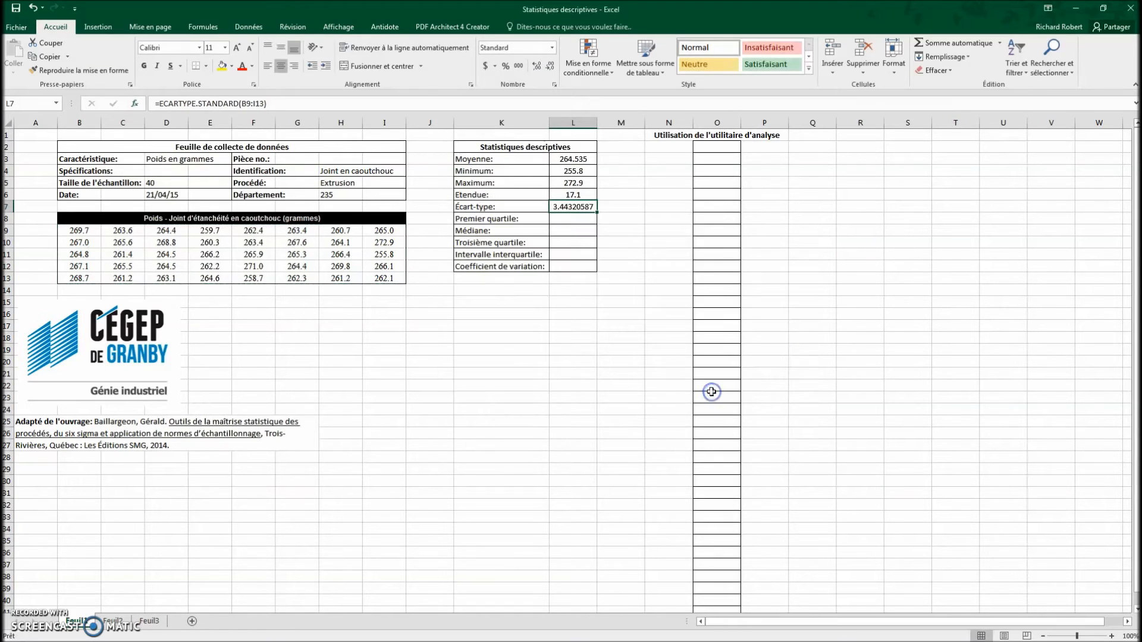
Step: Insert the statistical function QUARTILE.INCLURE into cell L8, beside Premier quartile
left_click(580, 220)
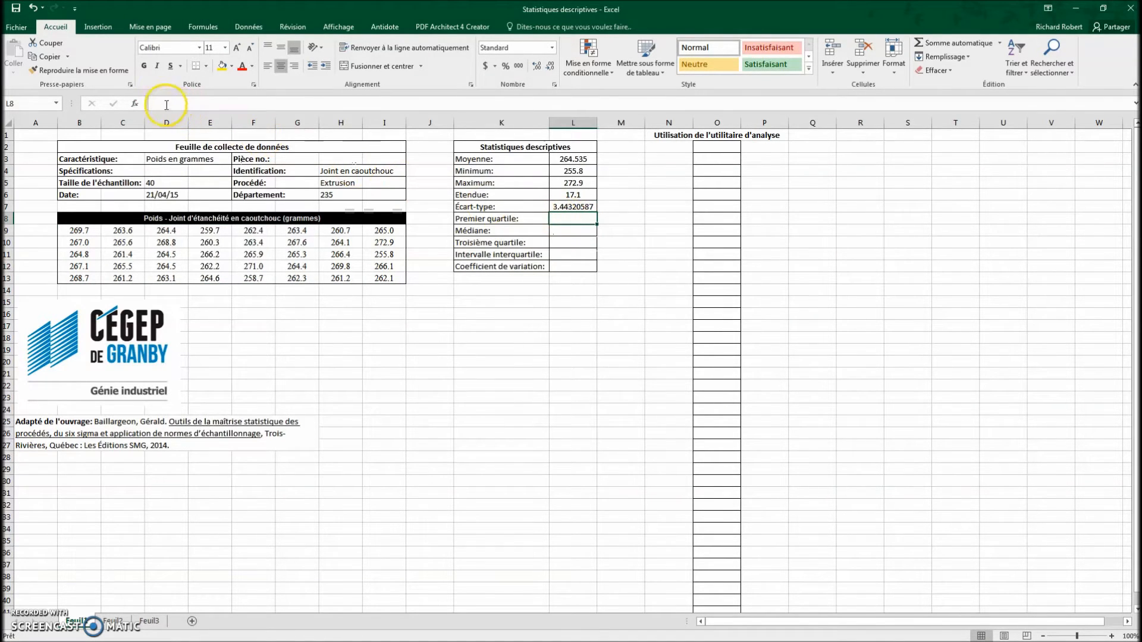
left_click(134, 103)
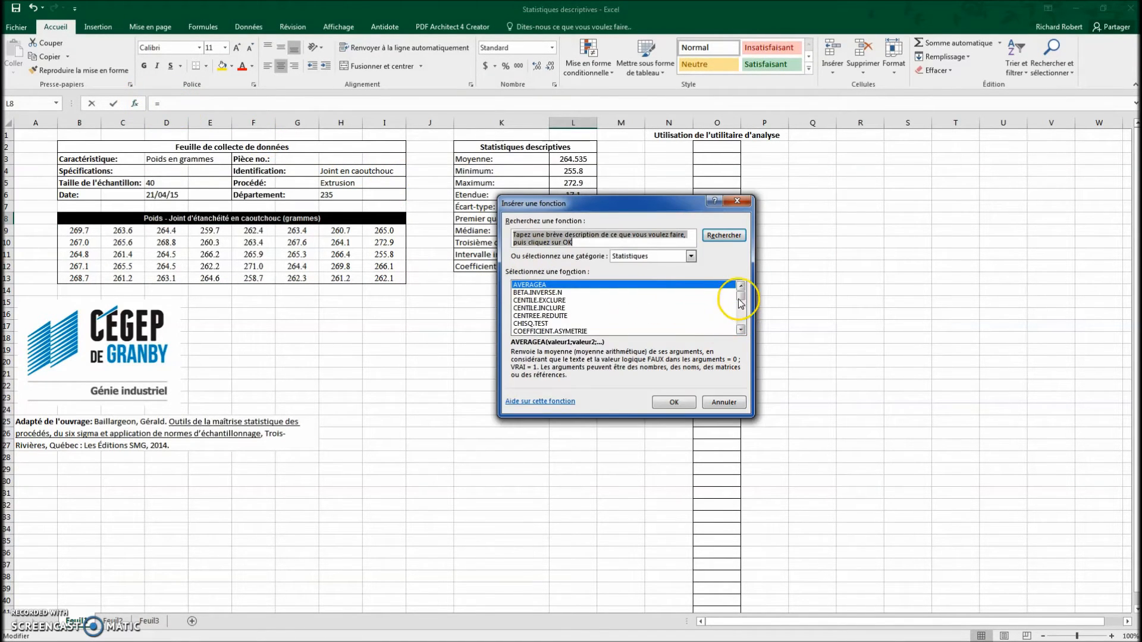
left_click_drag(740, 296, 740, 320)
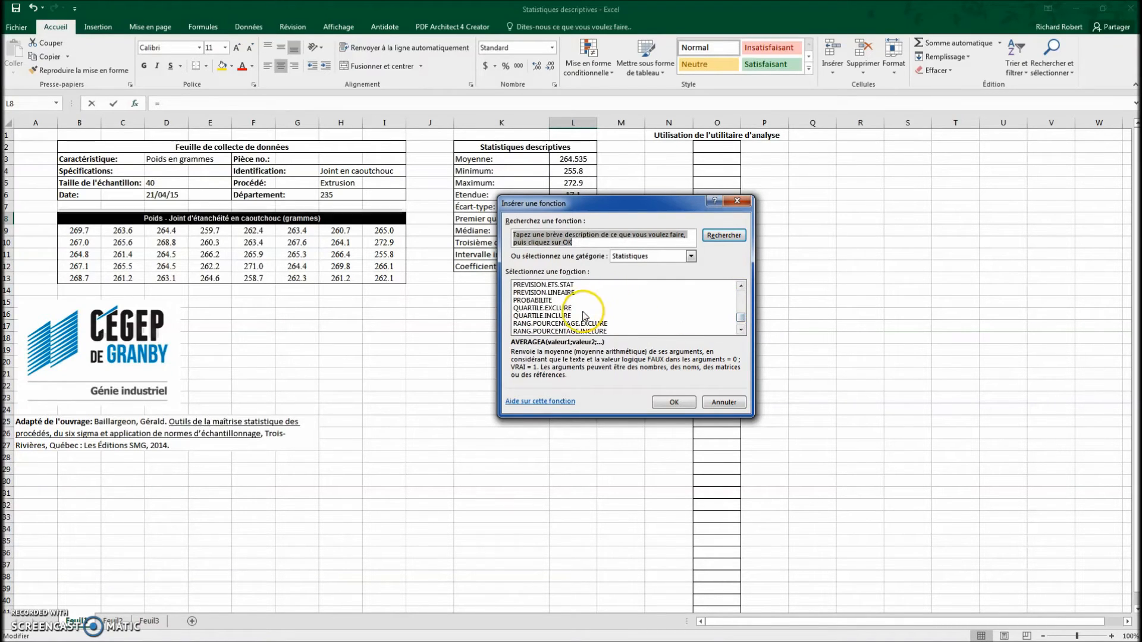
left_click(559, 316)
left_click(676, 405)
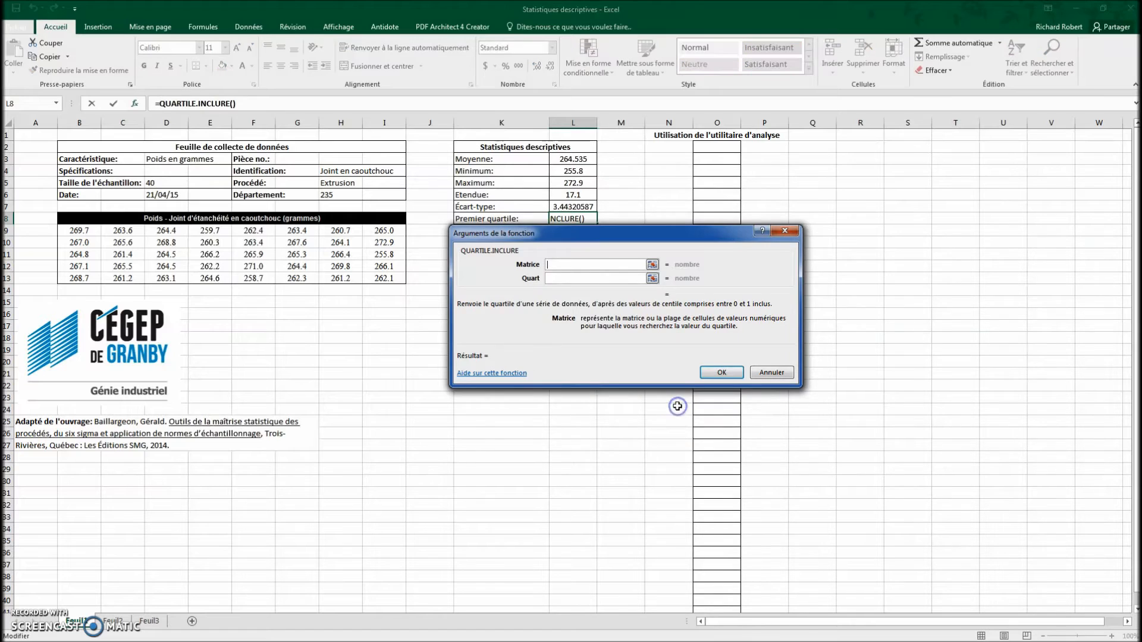
Step: Set the QUARTILE.INCLURE arguments to Matrice B9:I13 and Quart 1, and validate the formula
left_click(652, 265)
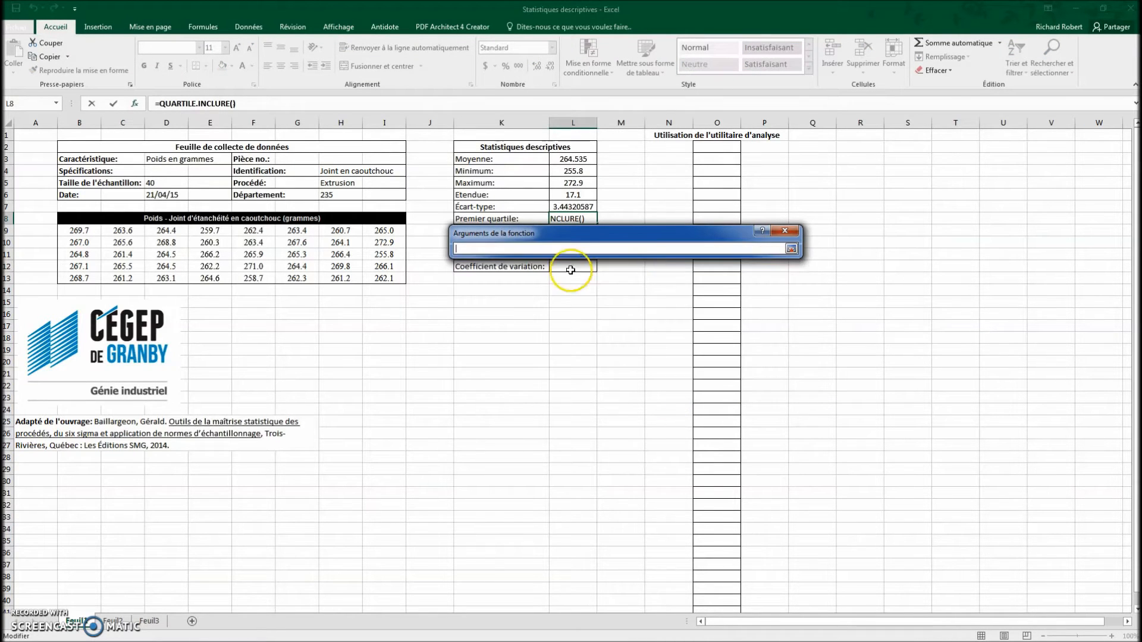
left_click_drag(81, 230, 384, 278)
left_click(790, 250)
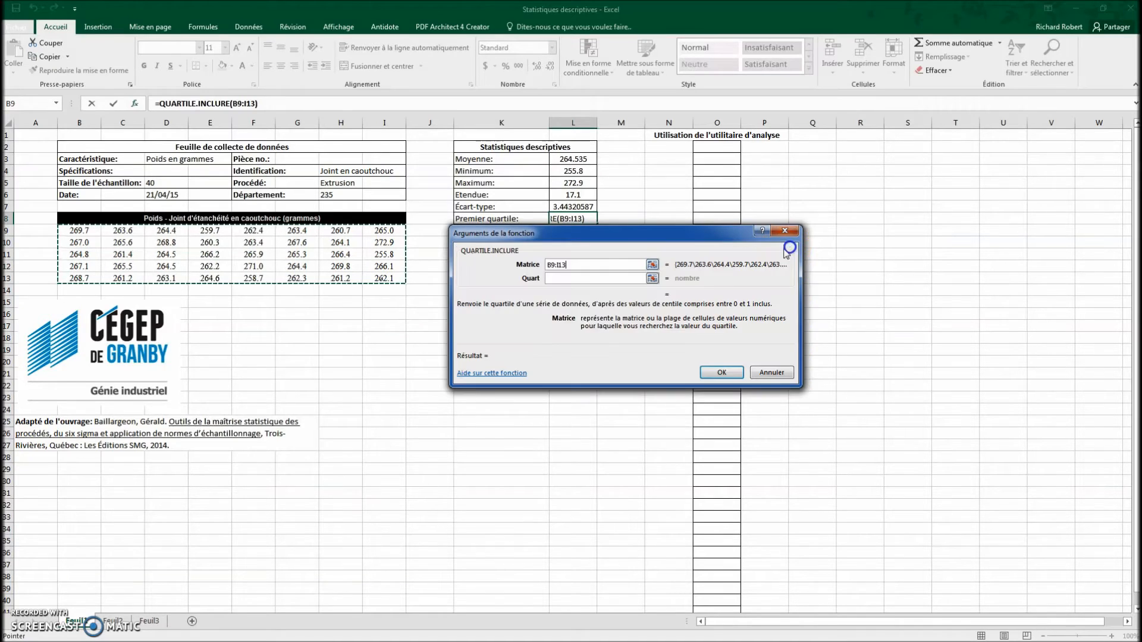
left_click(553, 277)
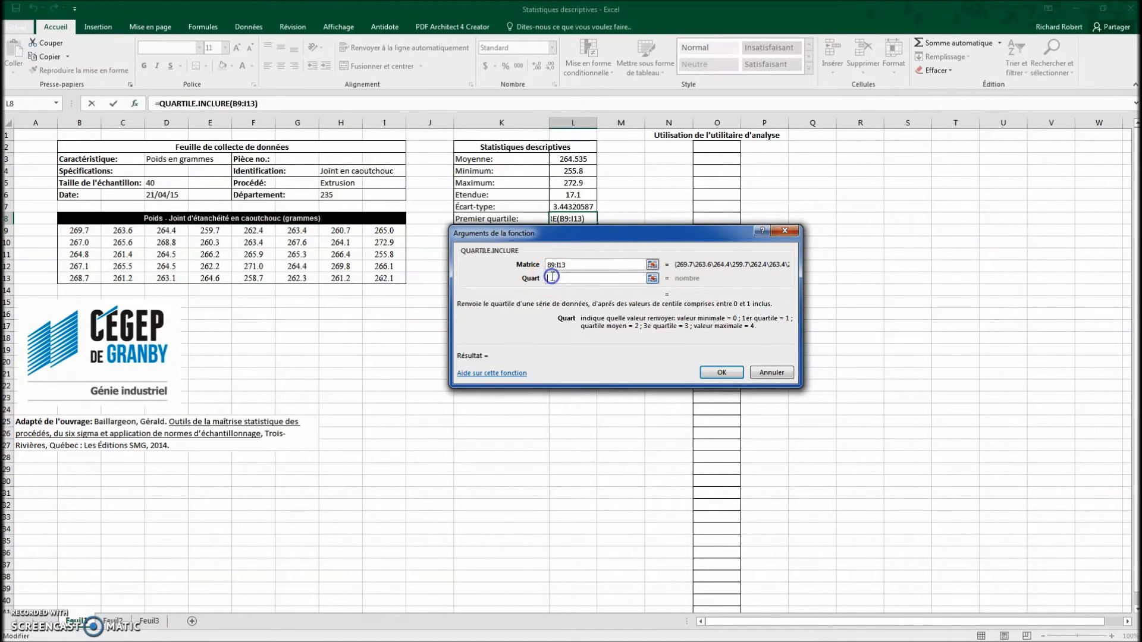
type("1")
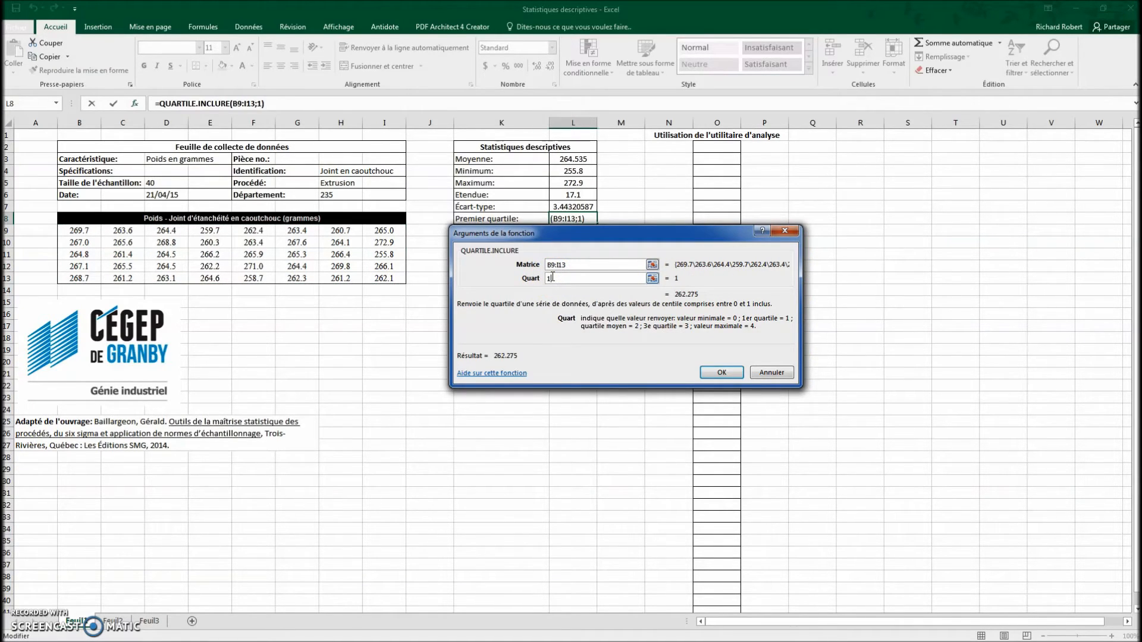
left_click(722, 373)
Step: Enter the MEDIANE function over the range B9:I13 in cell L9 for the median weight
left_click(572, 231)
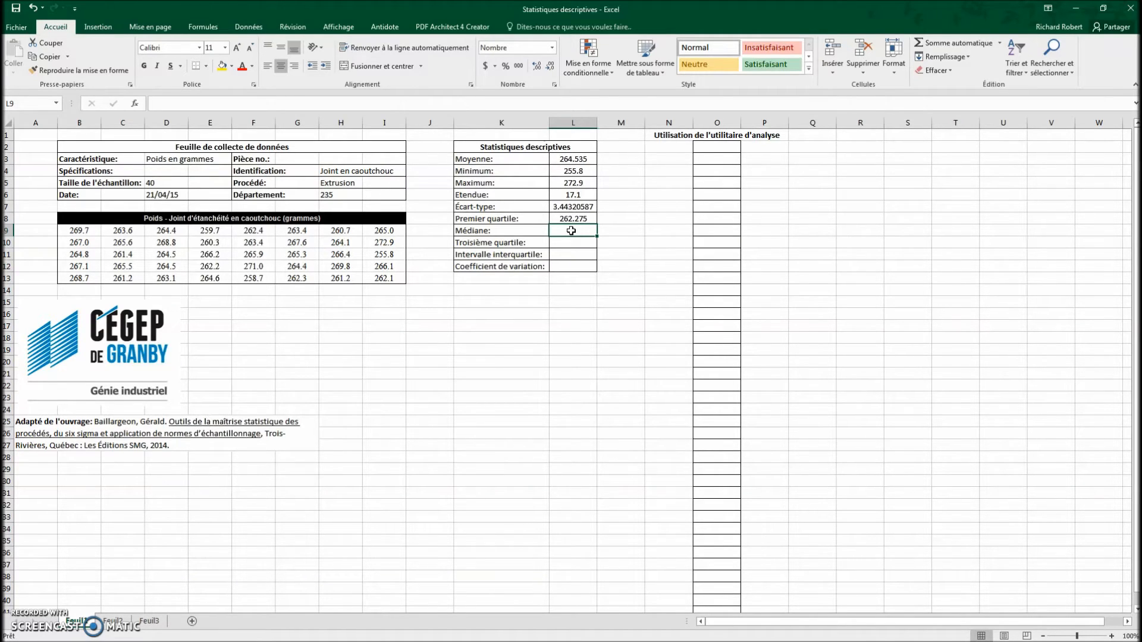
type("=")
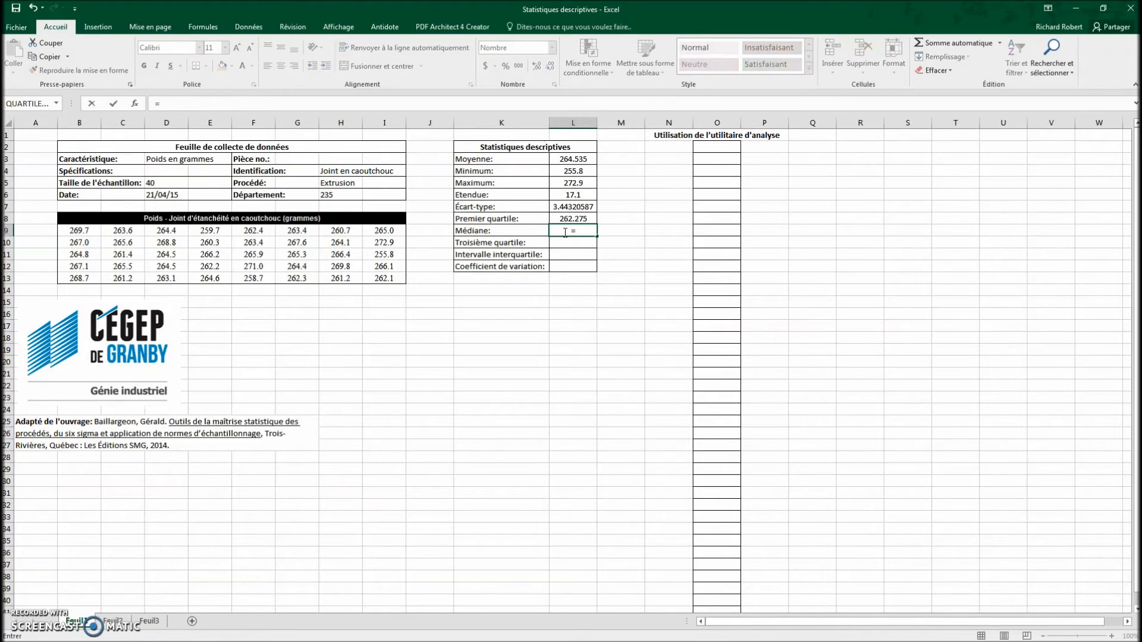
type("med")
double_click(589, 243)
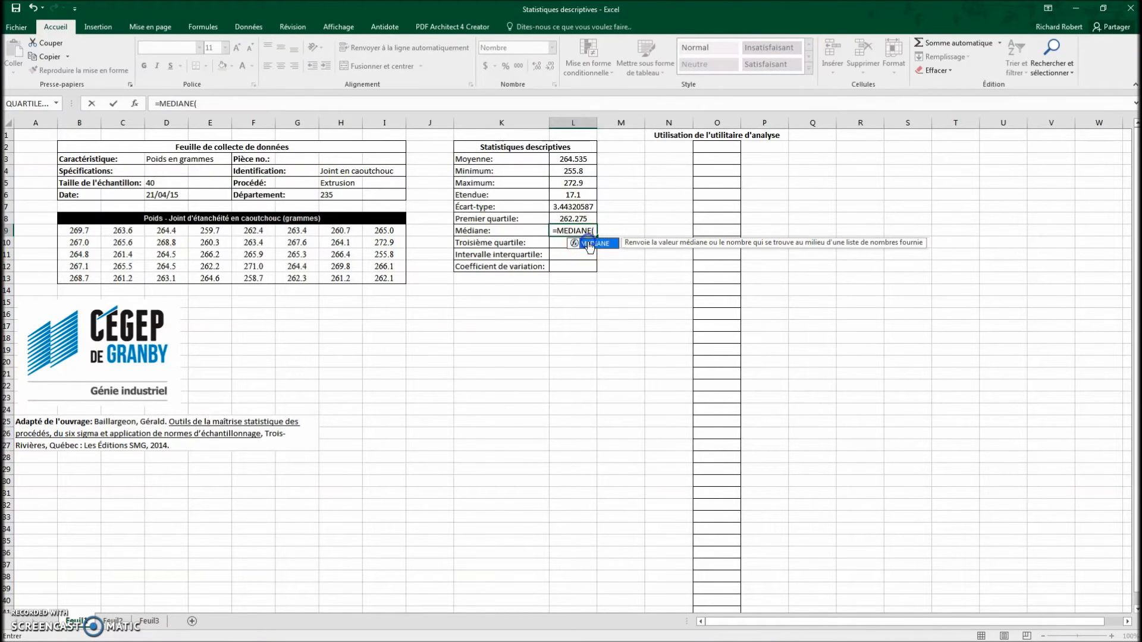
left_click_drag(79, 231, 383, 278)
key("Return")
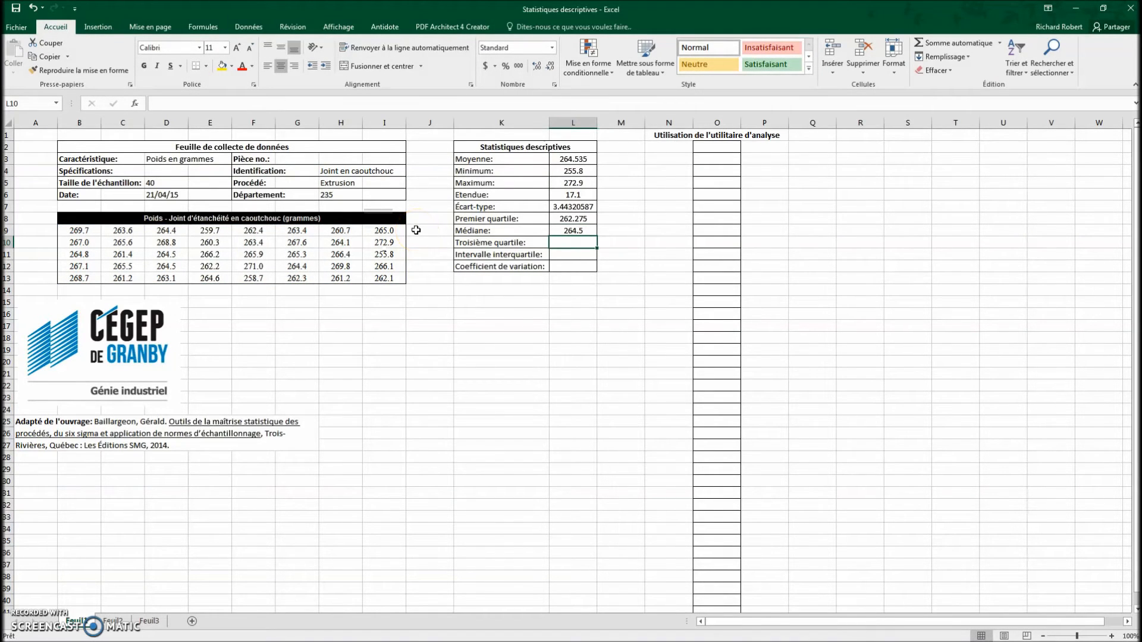
Step: Enter the formula =QUARTILE.INCLURE(B9:I13;3) in cell L10 for the third quartile
type("=qua")
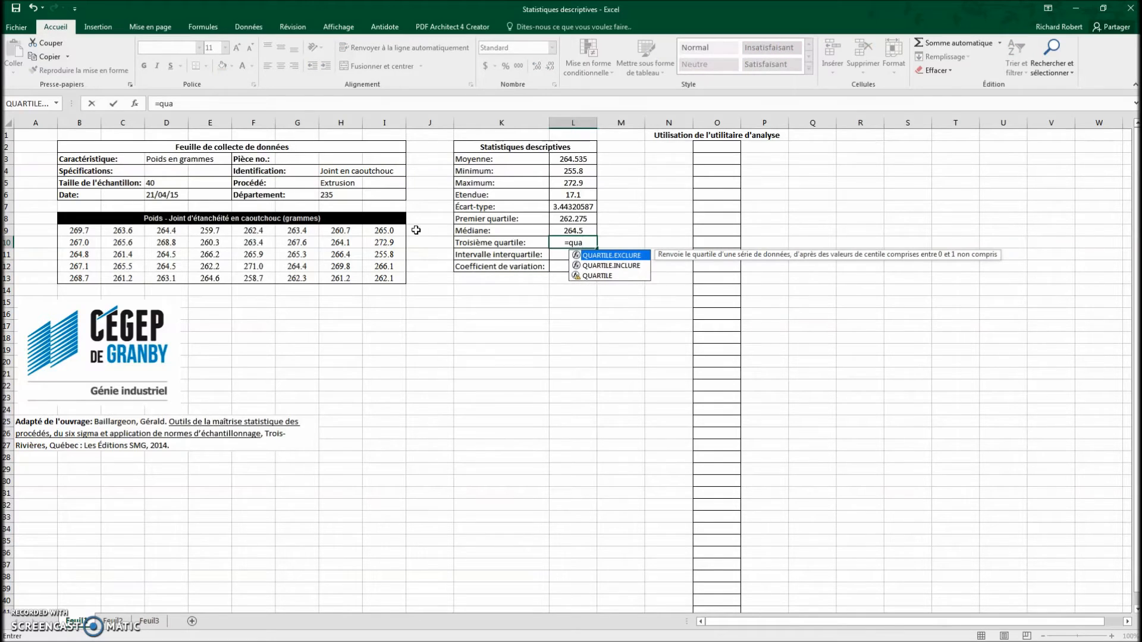
double_click(624, 267)
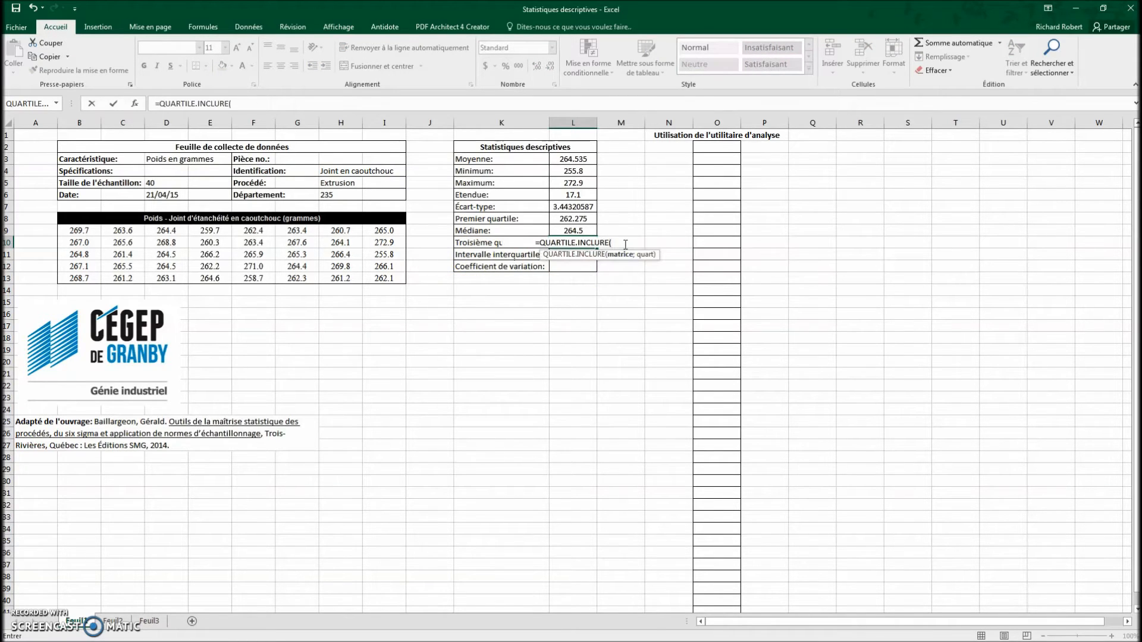
left_click_drag(70, 230, 374, 278)
type(";")
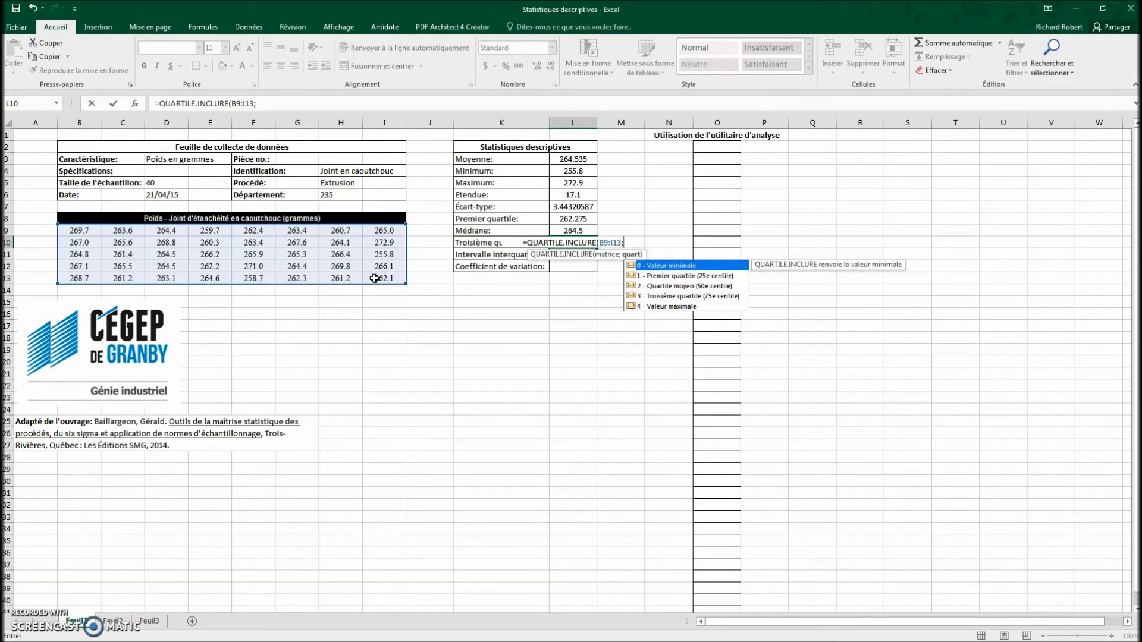
type("3)")
key("Return")
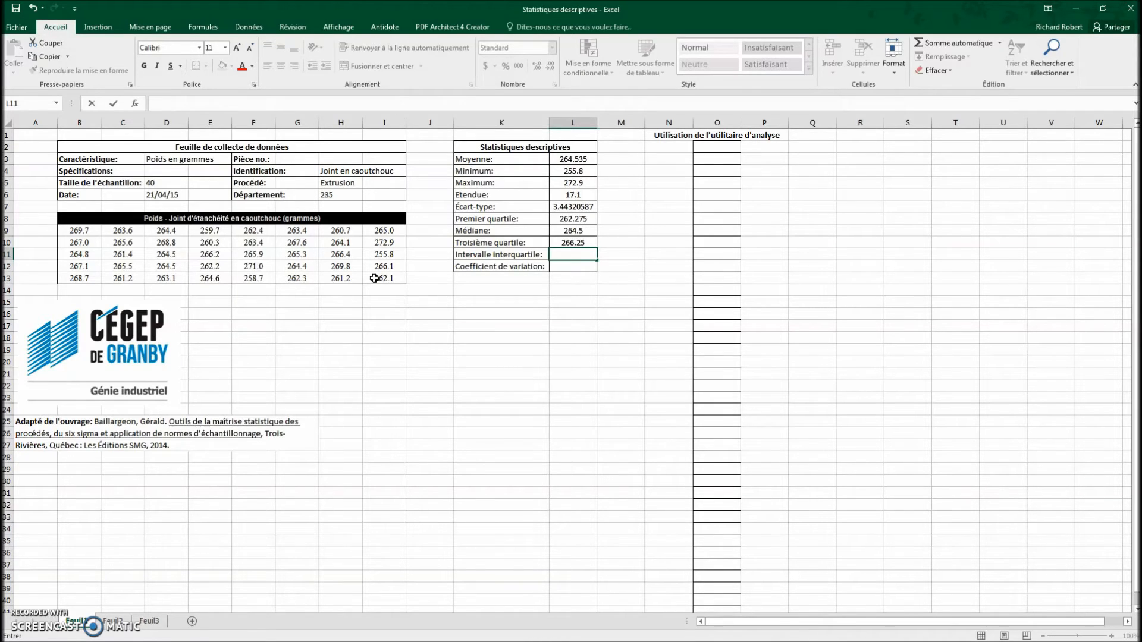
Step: Calculate the Intervalle interquartile in cell L11 by subtracting the first quartile from the third with =L10-L8
type("=")
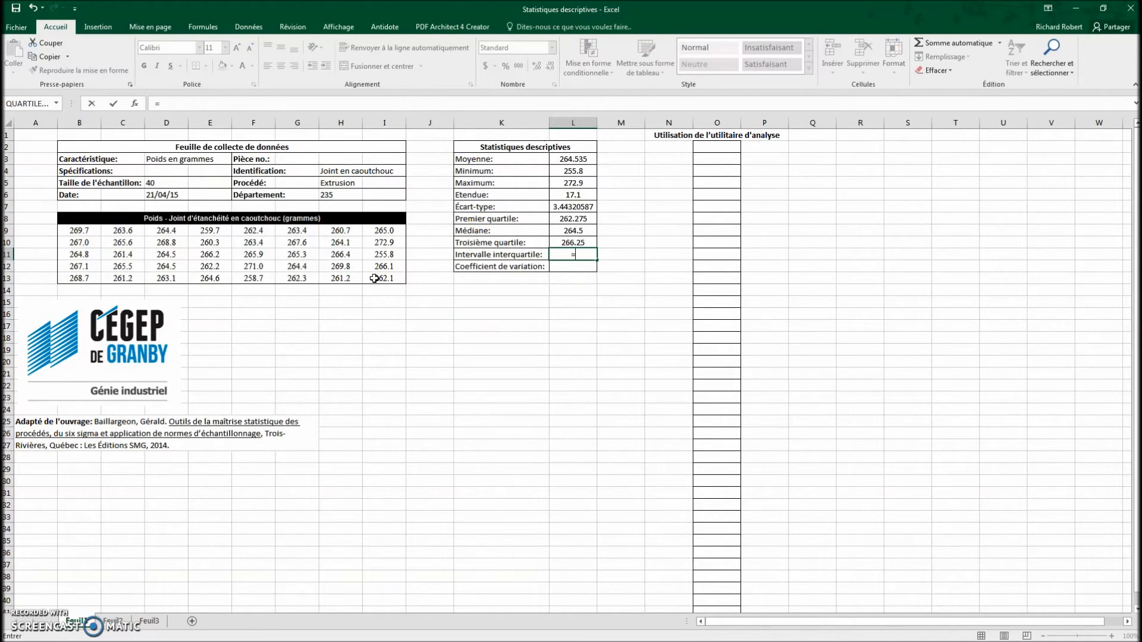
left_click(573, 241)
type("-")
left_click(574, 218)
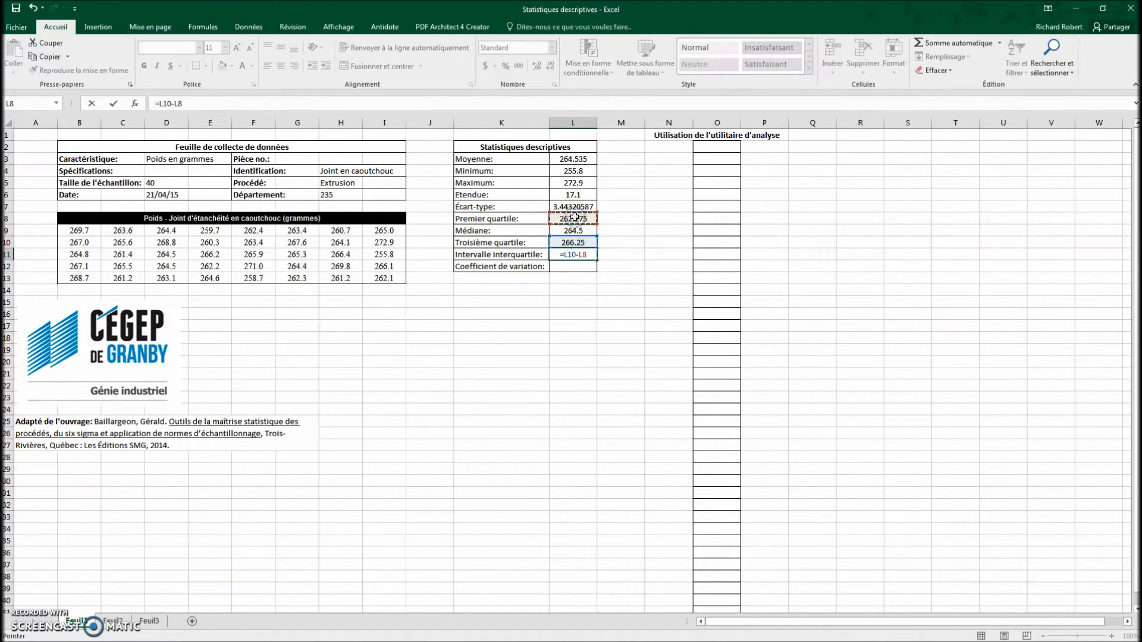
key("Return")
Step: Calculate the Coefficient de variation in cell L12 by dividing the standard deviation by the mean with =L7/L3
type("=")
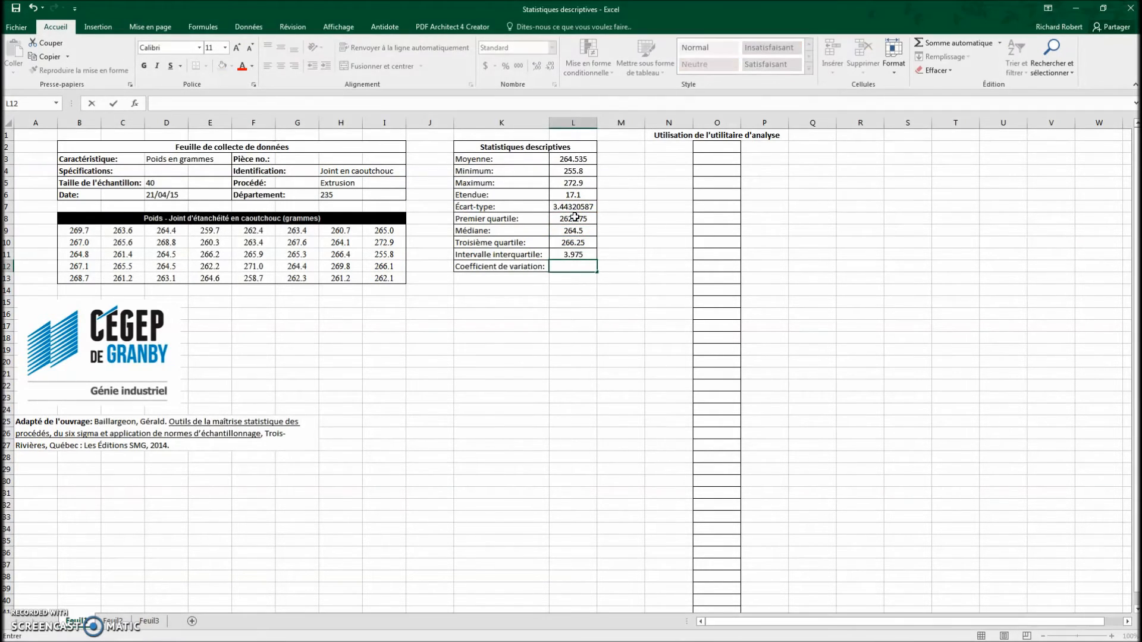
left_click(574, 206)
type("/")
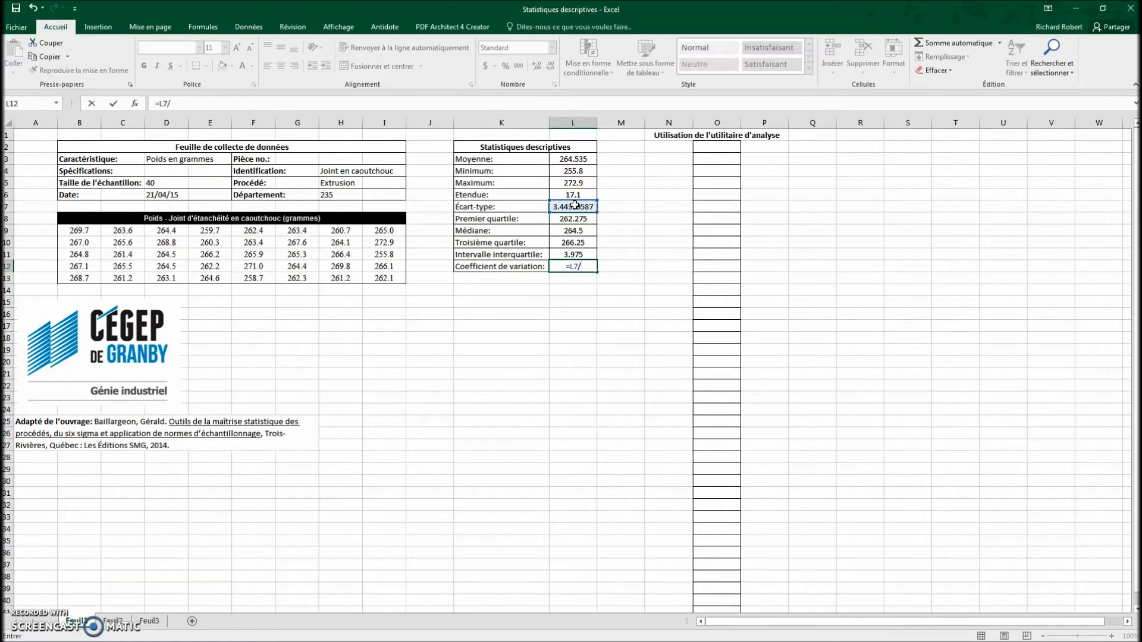
left_click(581, 160)
key("Return")
Step: Format the coefficient of variation in L12 as a percentage with two decimal places
left_click(569, 267)
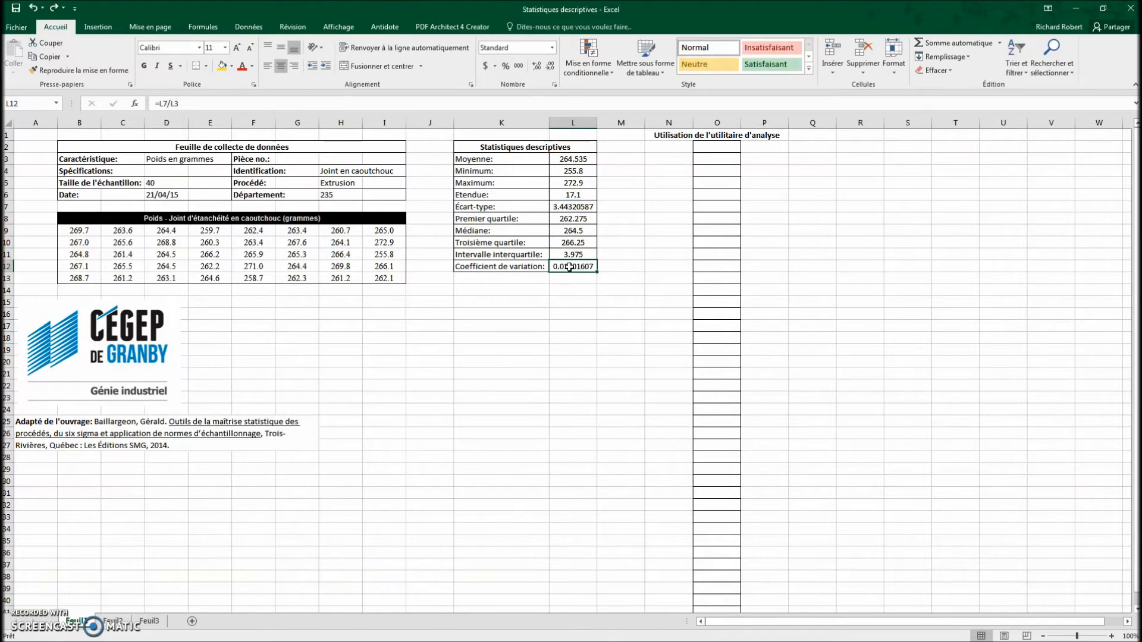
left_click(505, 66)
left_click(537, 65)
left_click(537, 65)
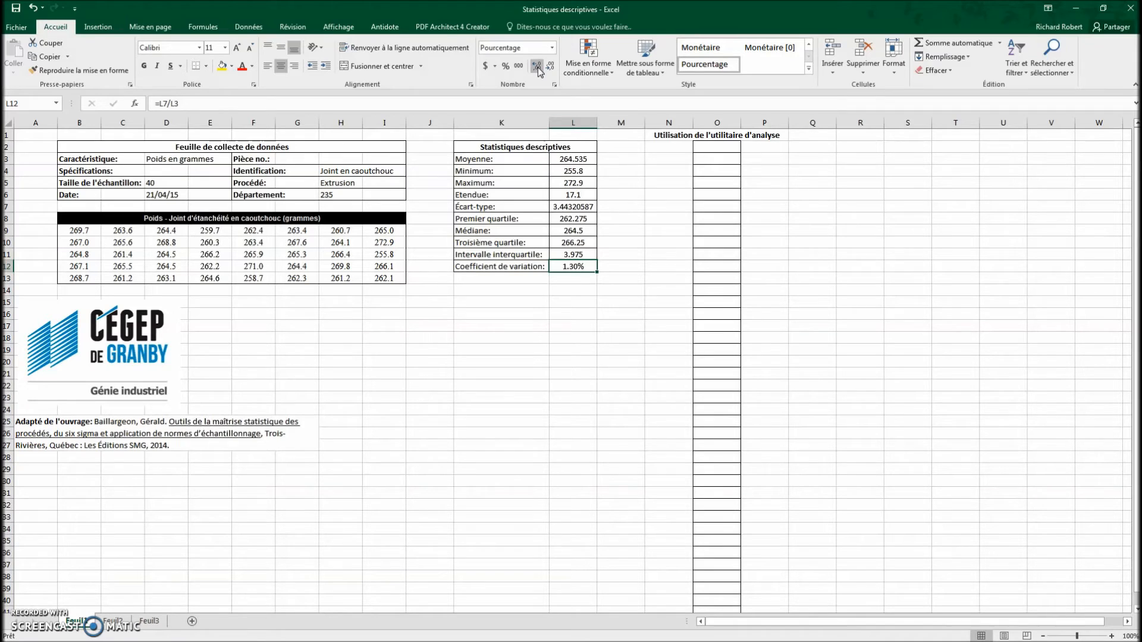
Step: Open the Excel options and display the Compléments page
left_click(244, 27)
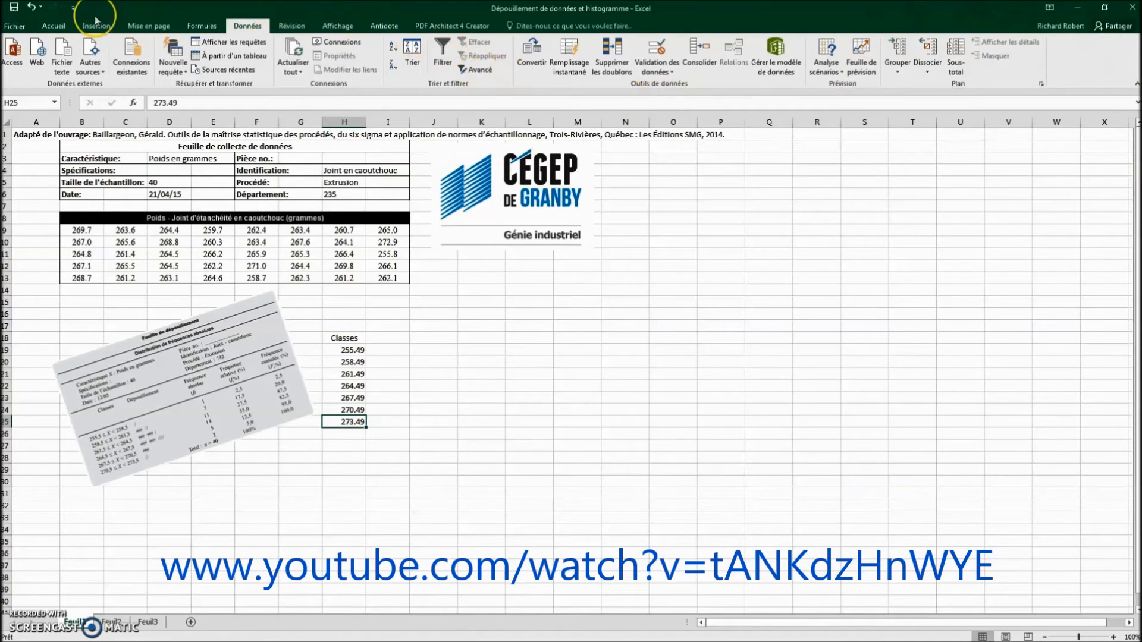
left_click(15, 26)
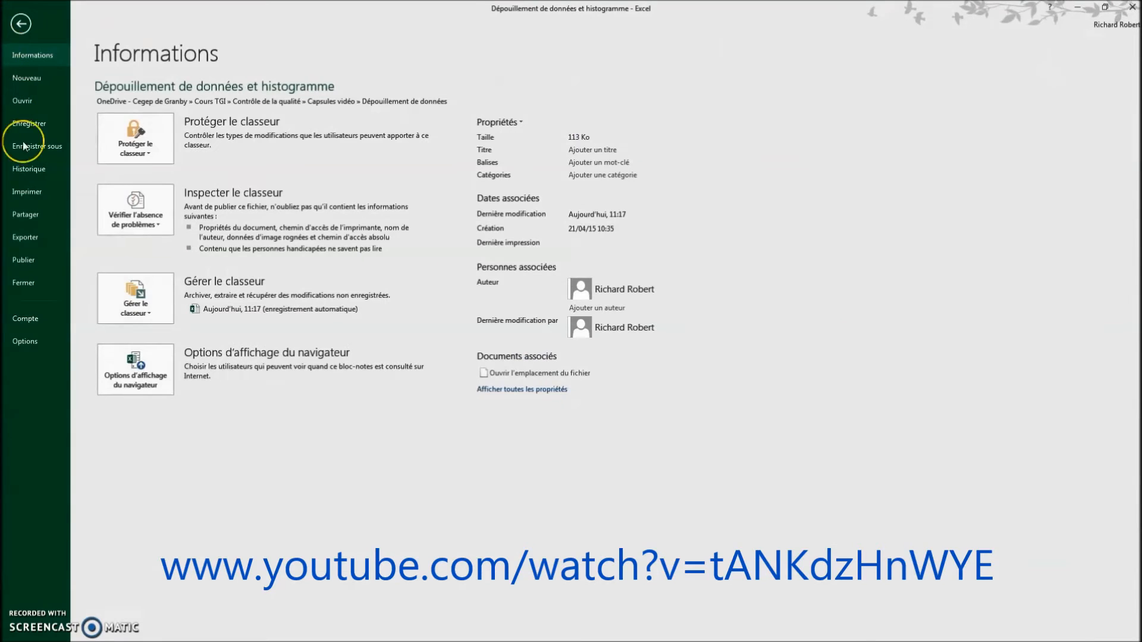
left_click(51, 357)
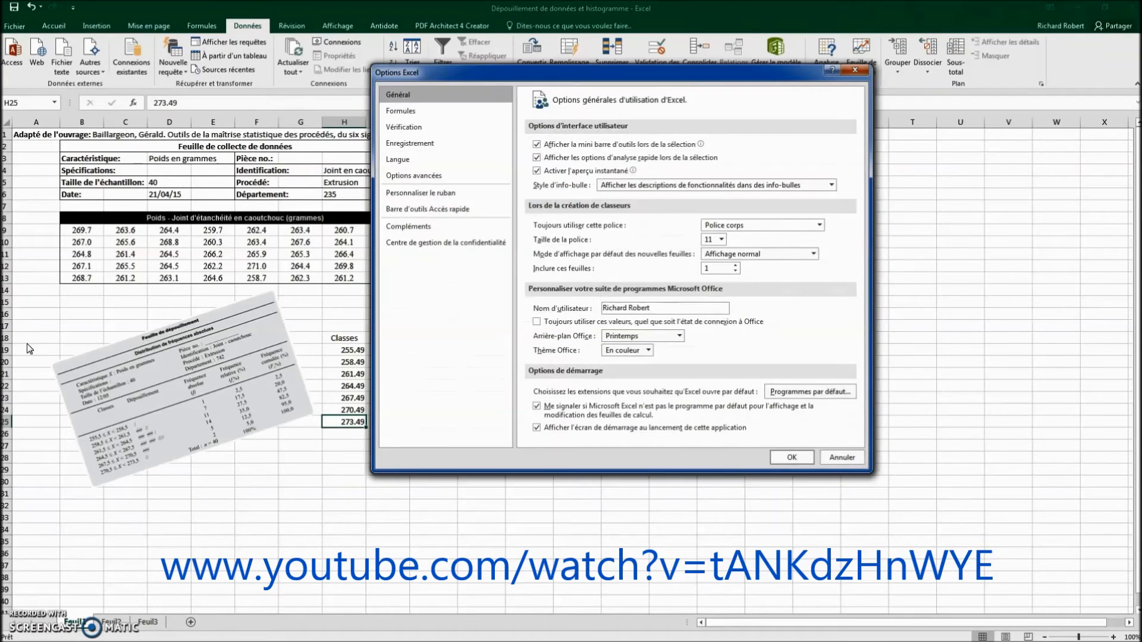
left_click(414, 226)
left_click(415, 226)
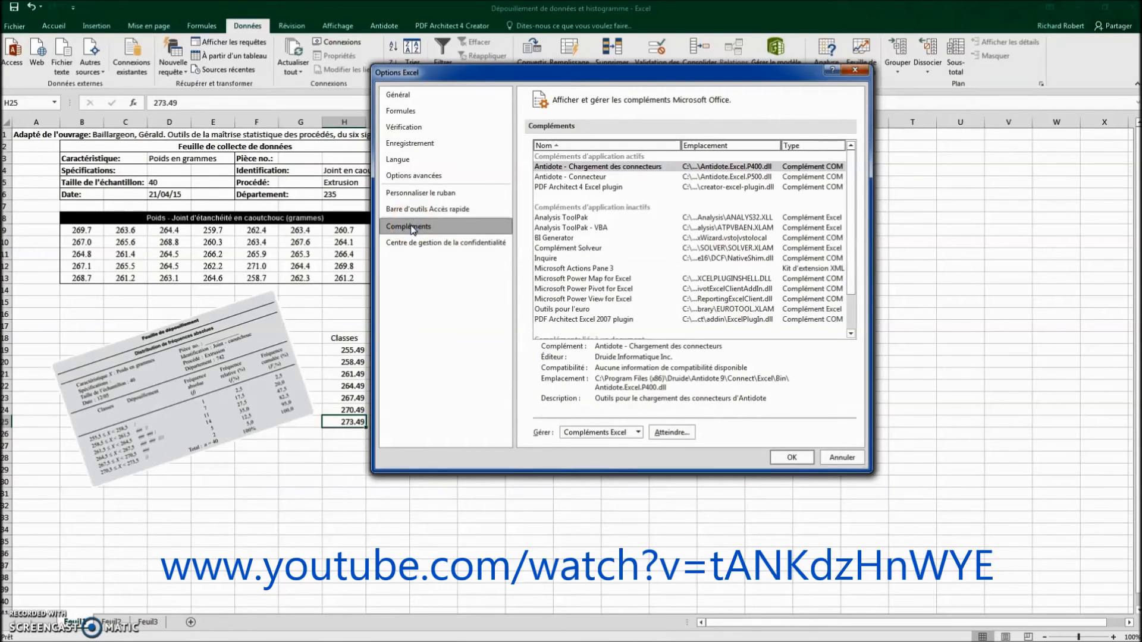
Step: Choose to manage Compléments Excel and enable the Analysis ToolPak add-in
left_click(617, 437)
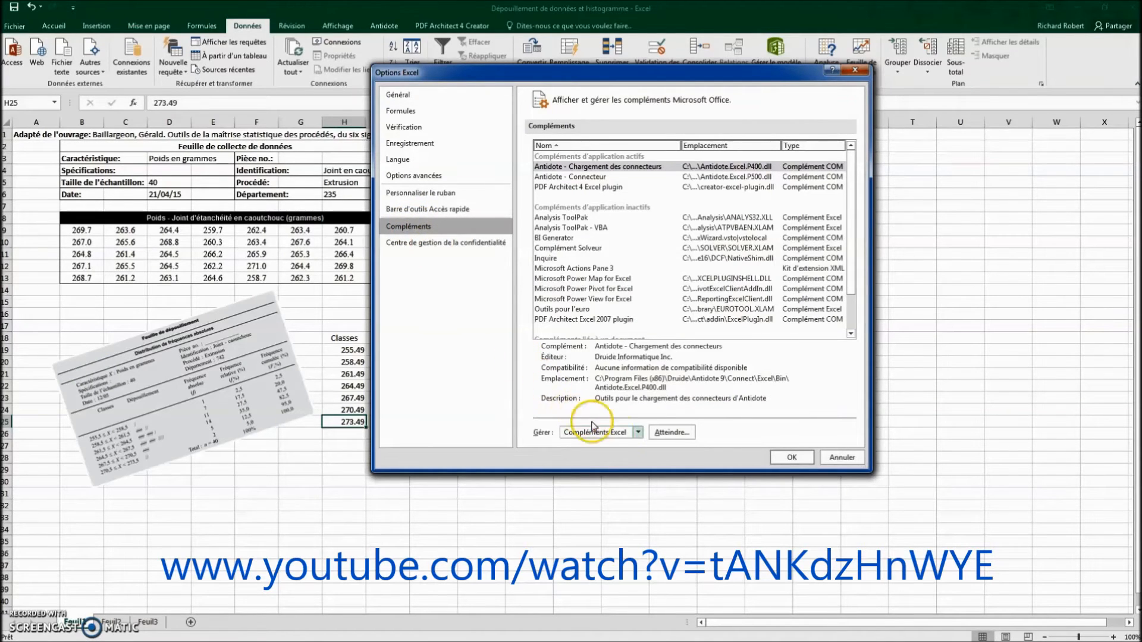
left_click(638, 433)
left_click(605, 447)
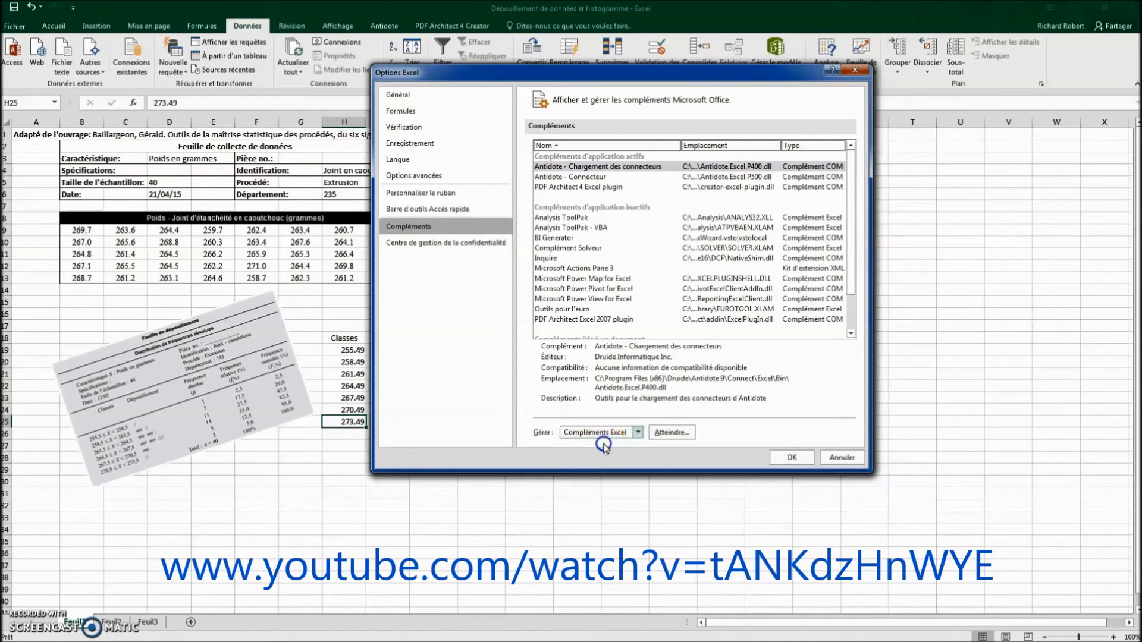
left_click(671, 435)
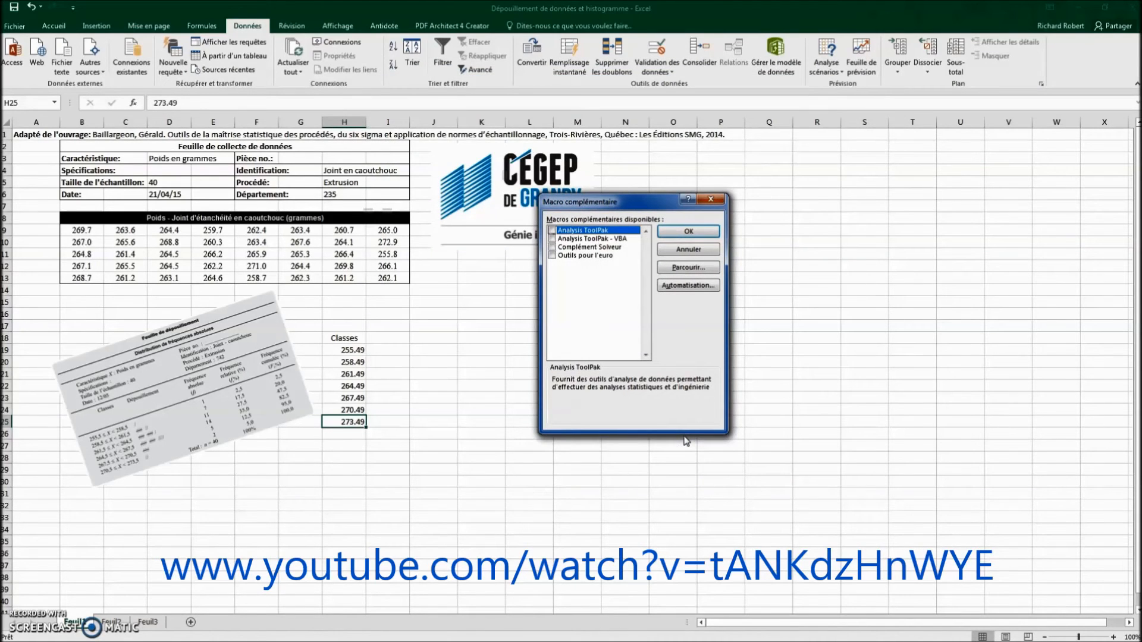
left_click(636, 204)
left_click(553, 231)
left_click(673, 232)
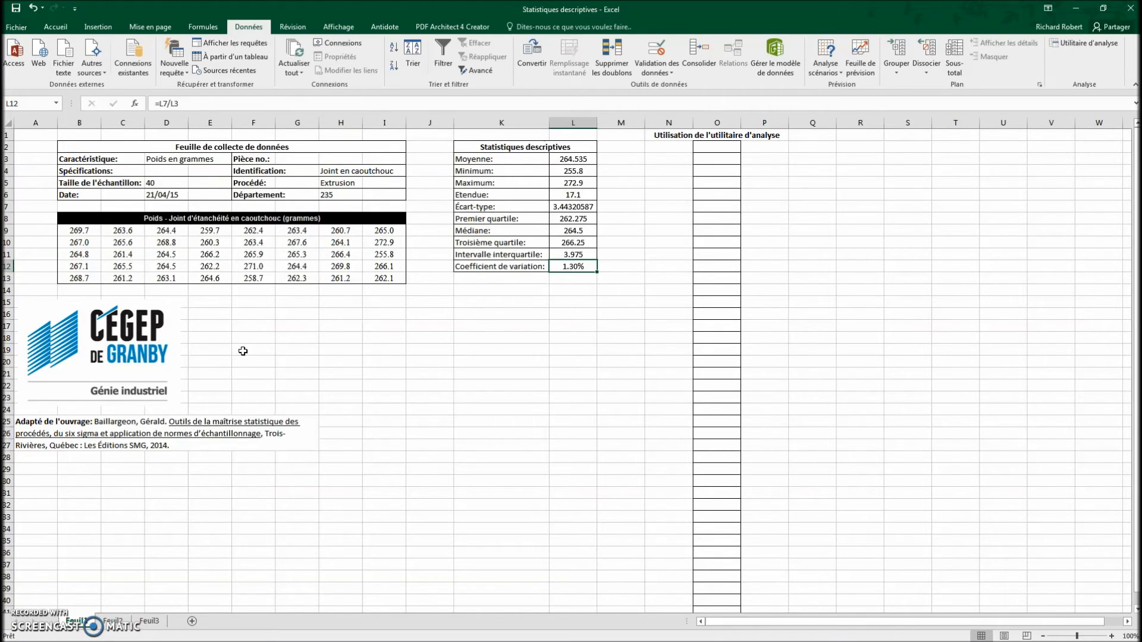
Step: Copy the weights in B9:B13 and paste them into column O starting at cell O2
left_click_drag(77, 230, 89, 275)
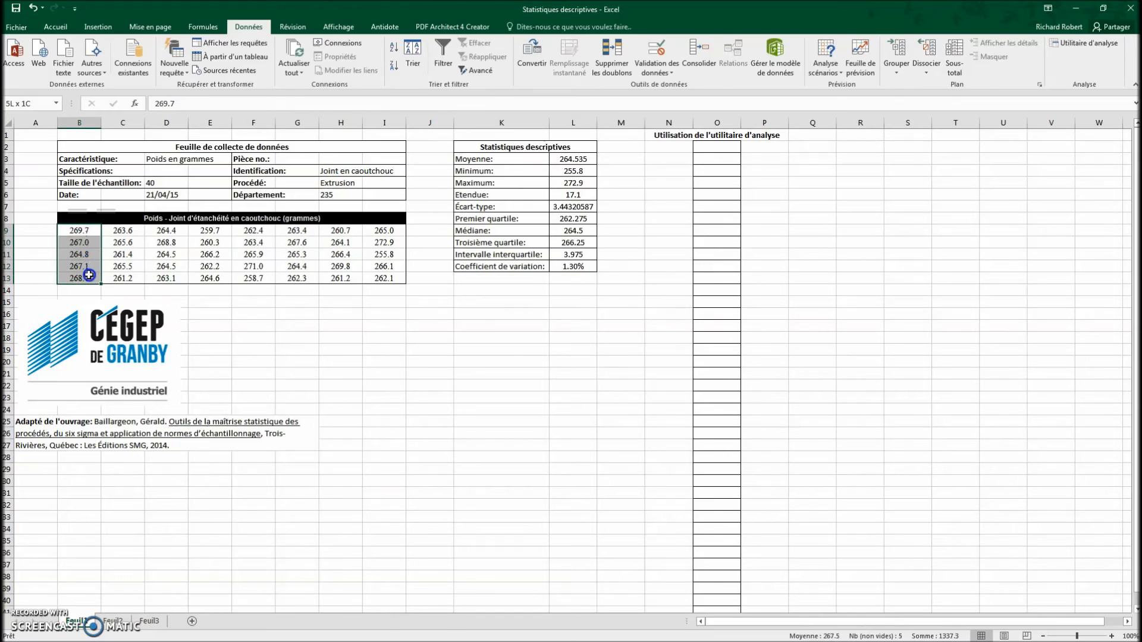
right_click(90, 275)
left_click(115, 296)
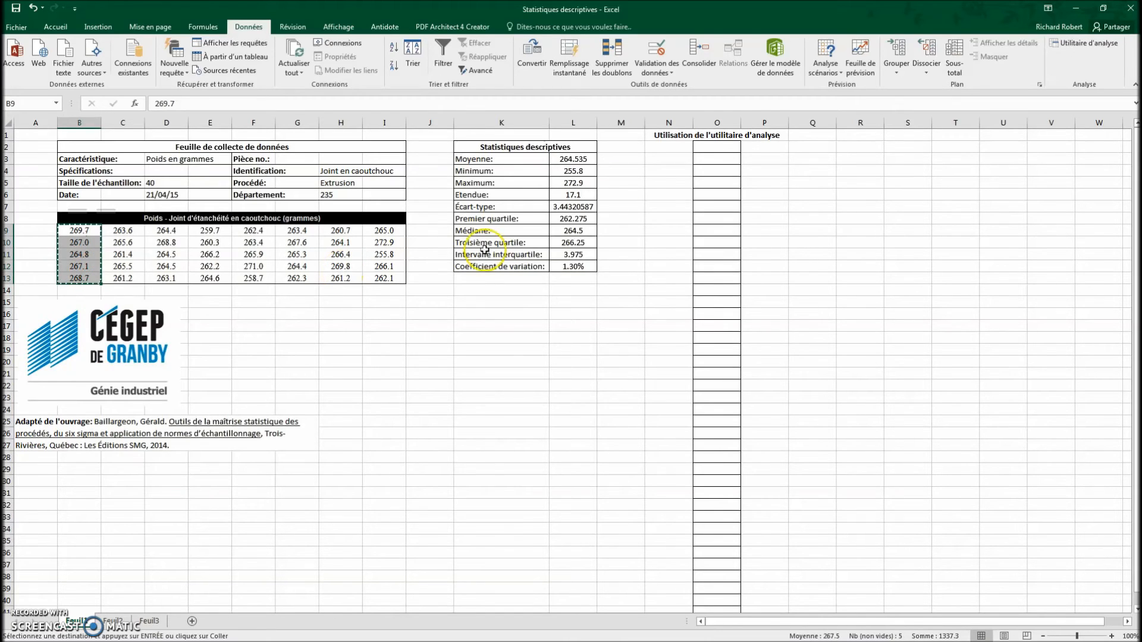
right_click(707, 146)
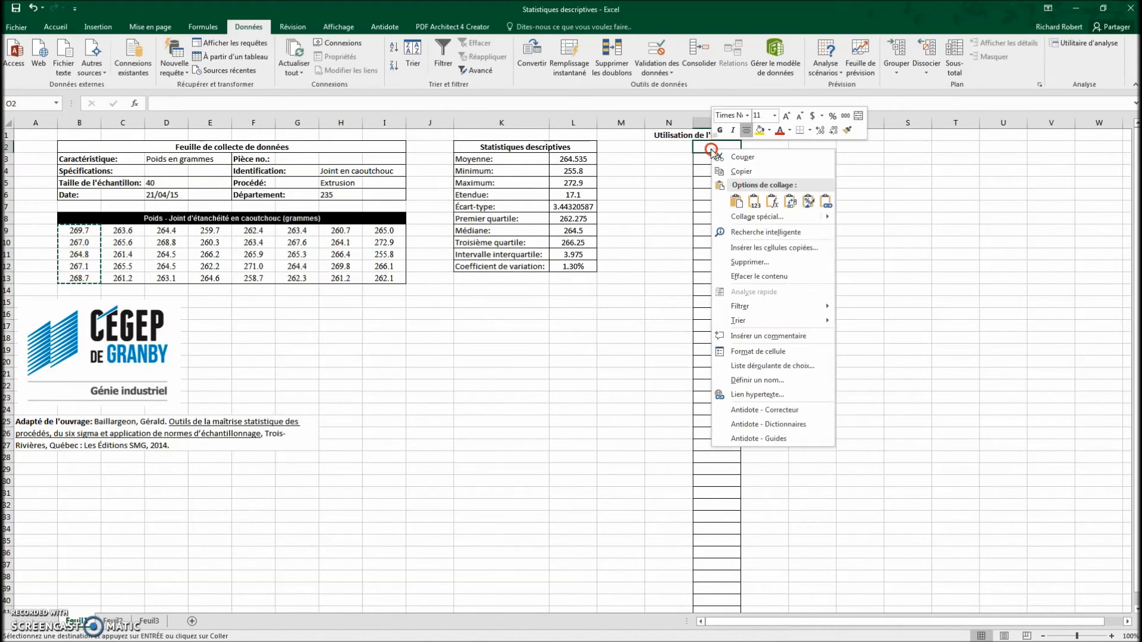
left_click(737, 203)
Step: Copy the weights in C9:C13 and paste them into column O starting at cell O7
left_click_drag(127, 231, 130, 278)
right_click(126, 271)
left_click(146, 292)
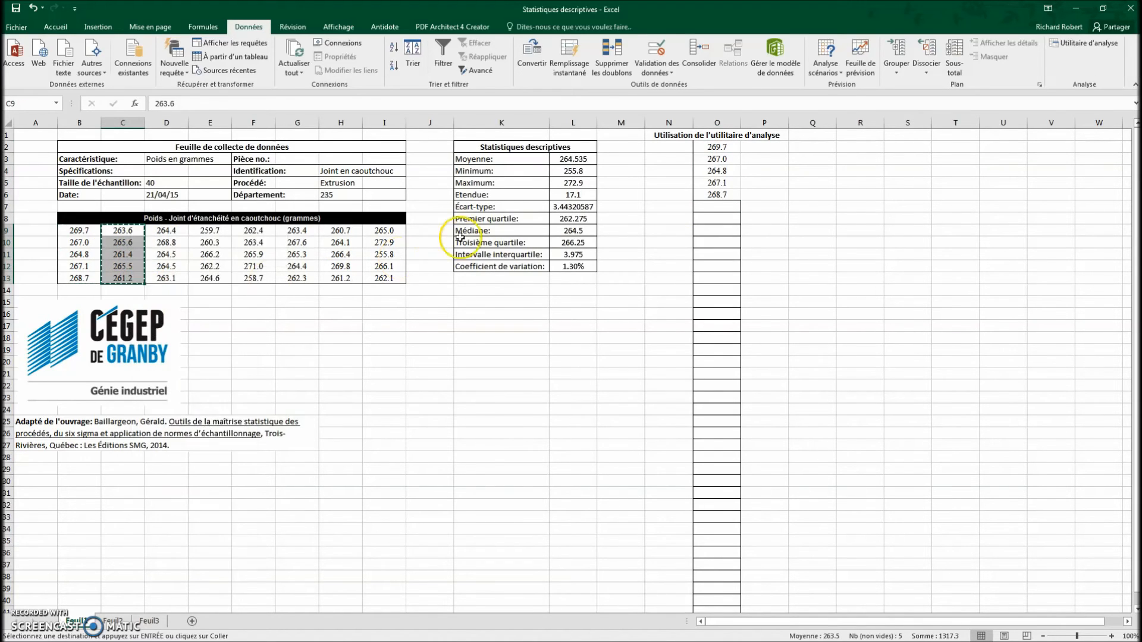
right_click(714, 205)
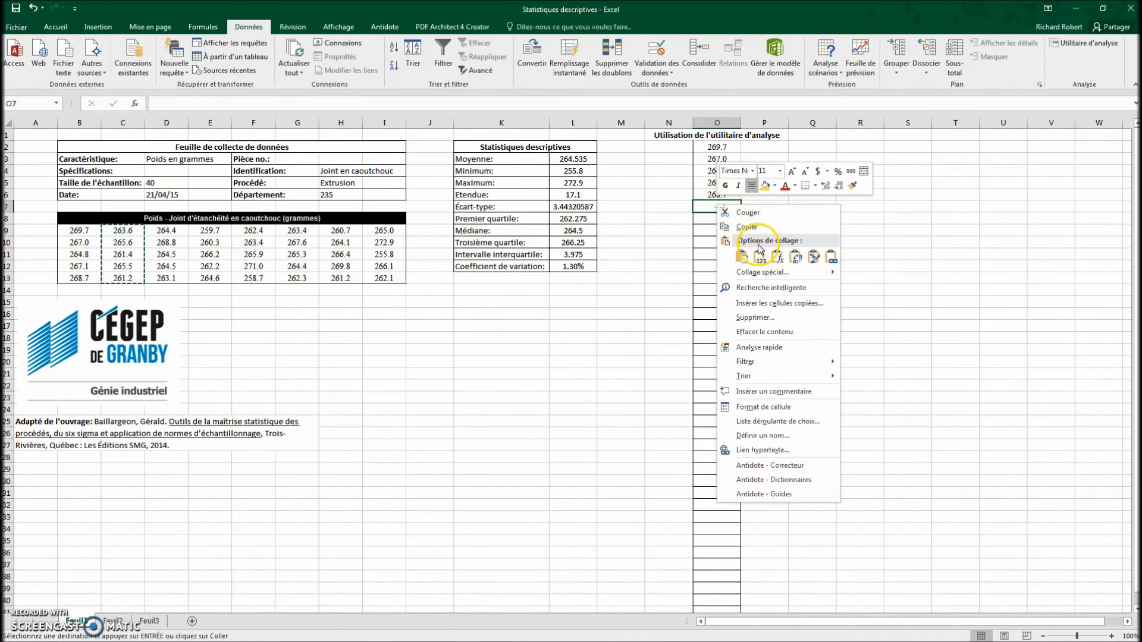
left_click(743, 256)
Step: Copy the weights in D9:D13 to O12 and those in E9:E13 to O17, continuing the stacked list in column O
left_click_drag(174, 234, 175, 278)
key("ctrl+c")
left_click(724, 266)
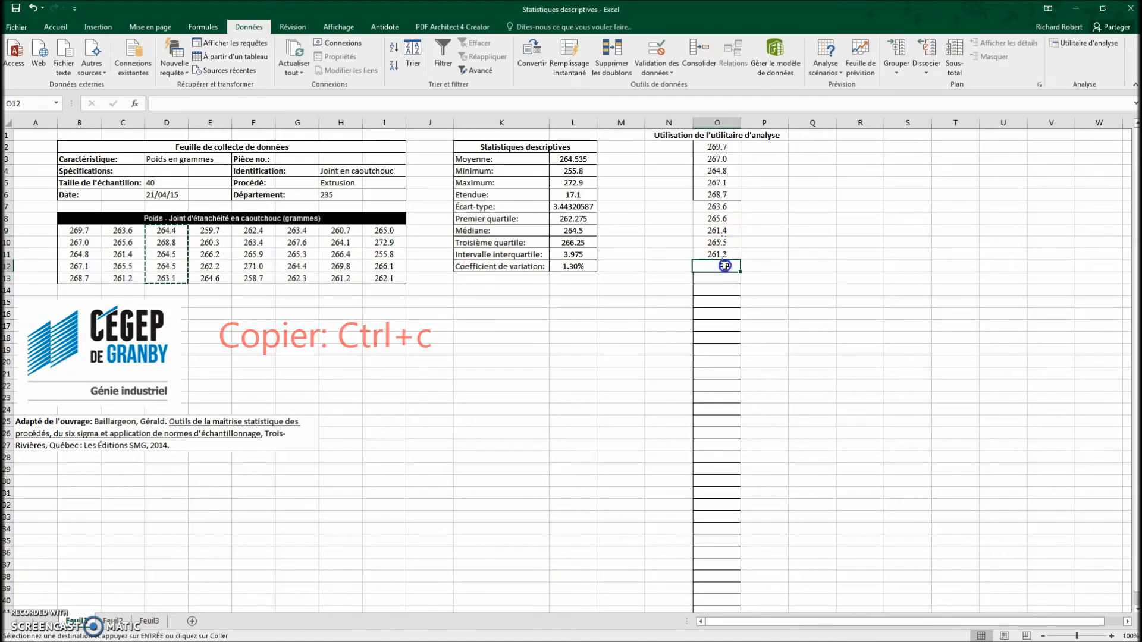
key("ctrl+v")
left_click_drag(220, 233, 214, 278)
key("ctrl+c")
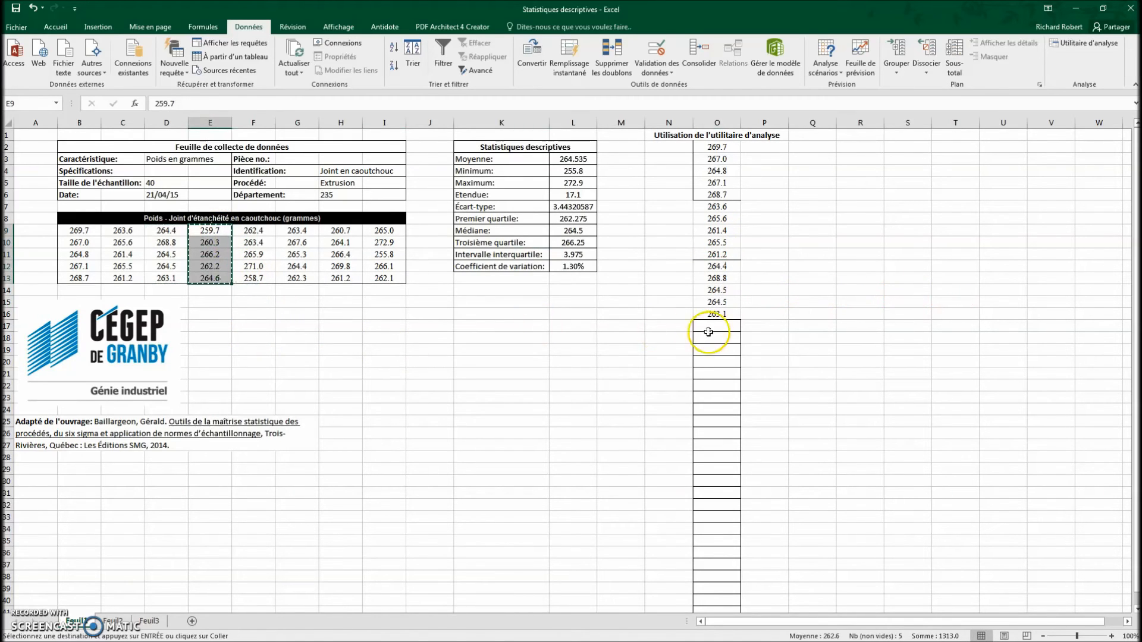
left_click(708, 332)
key("ctrl+v")
Step: Add the weights from F9:F13 at O22 and those from G9:G13 at O27 in the stacked list
left_click_drag(262, 230, 257, 278)
key("ctrl+c")
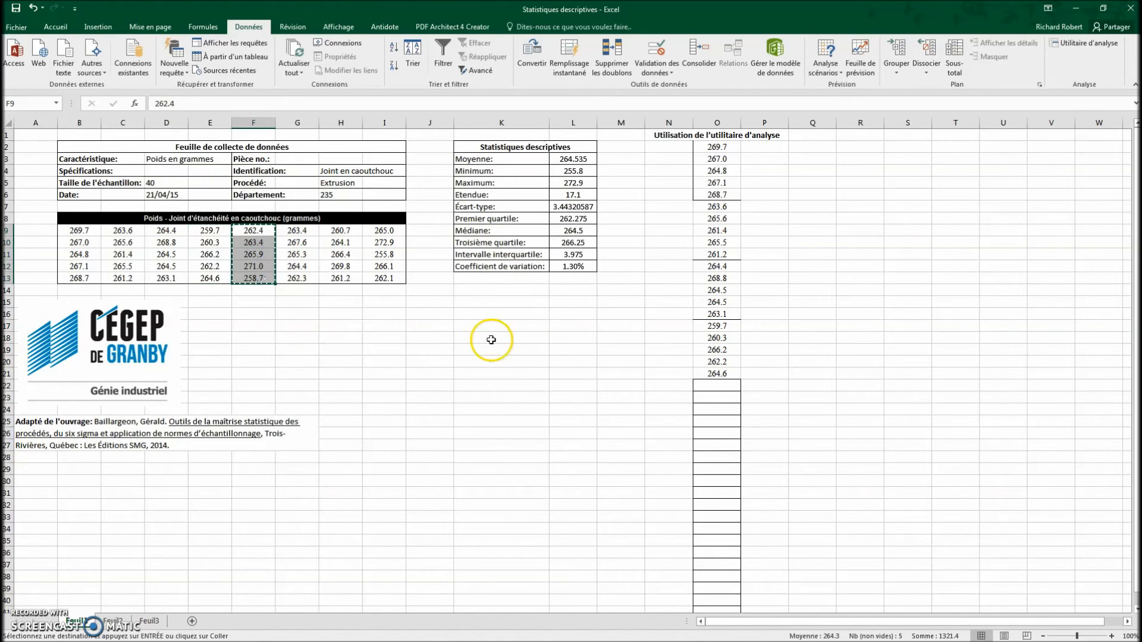
left_click(705, 386)
key("ctrl+v")
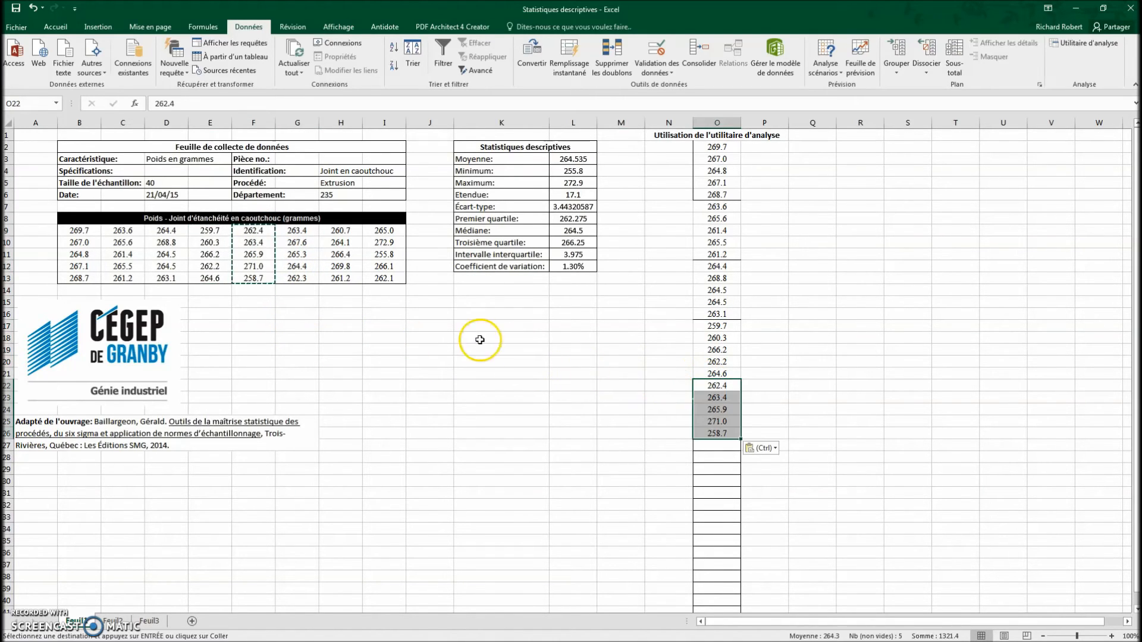
left_click_drag(297, 230, 305, 280)
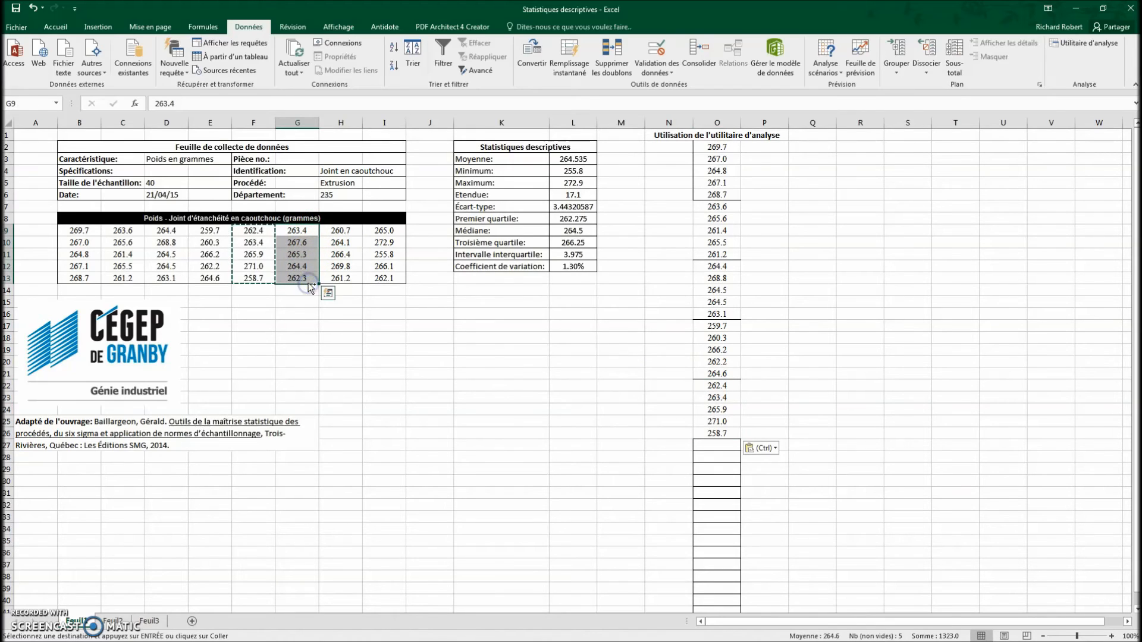
key("ctrl+c")
left_click(727, 447)
key("ctrl+v")
Step: Complete the stacked list by copying H9:H13 to O32 and I9:I13 to O37
left_click_drag(341, 233, 356, 281)
key("ctrl+c")
left_click(733, 506)
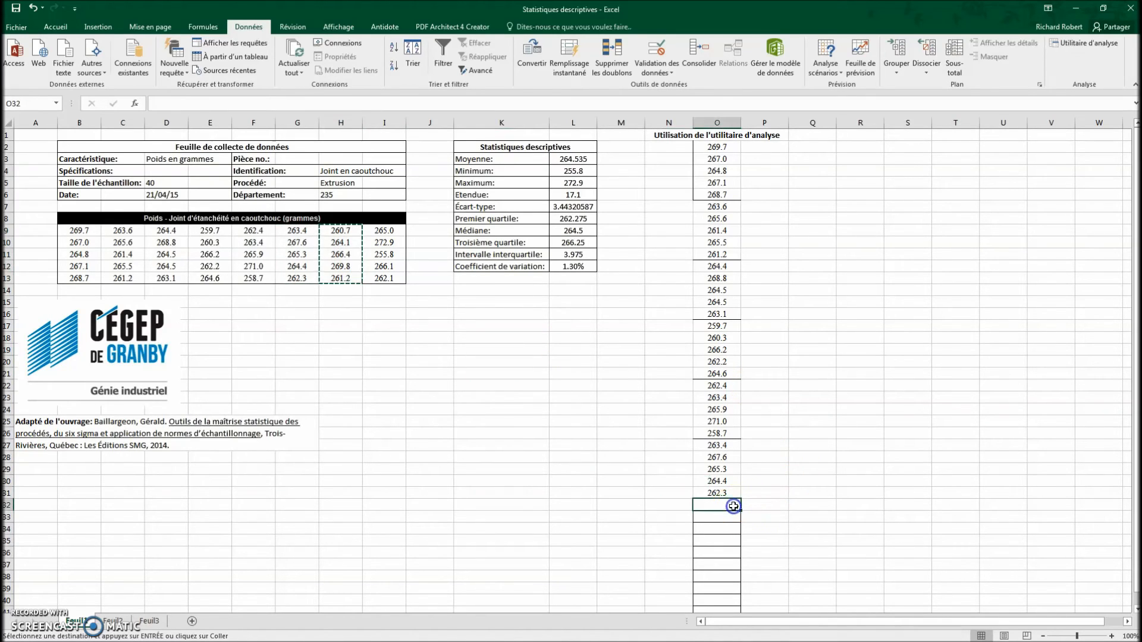
key("ctrl+v")
left_click_drag(387, 234, 396, 277)
key("ctrl+c")
left_click(721, 564)
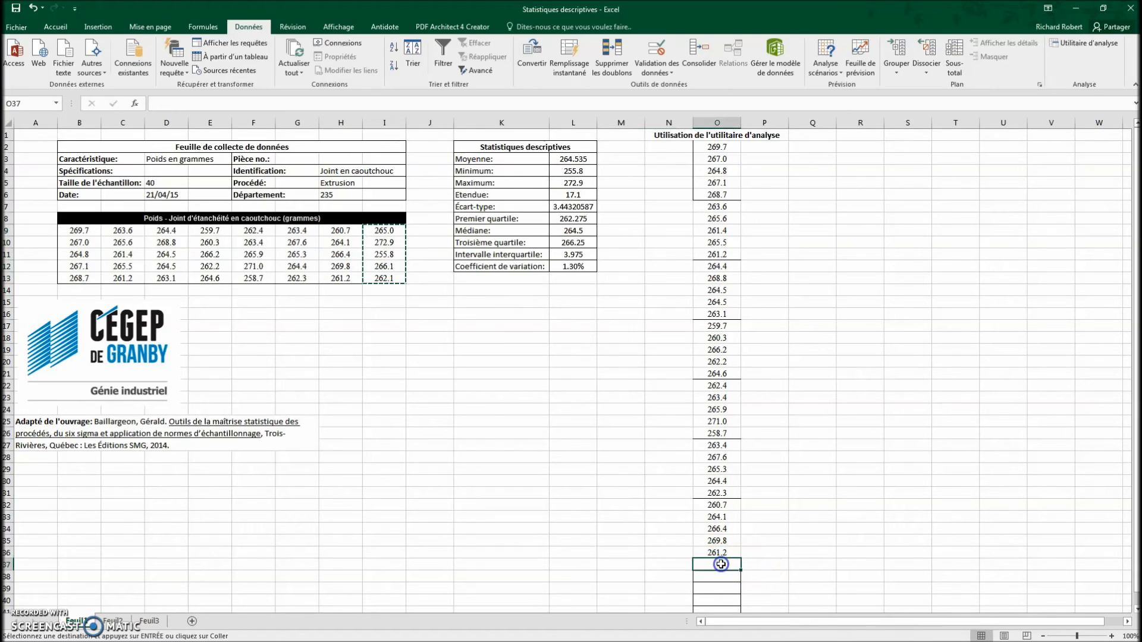
key("ctrl+v")
key("alt")
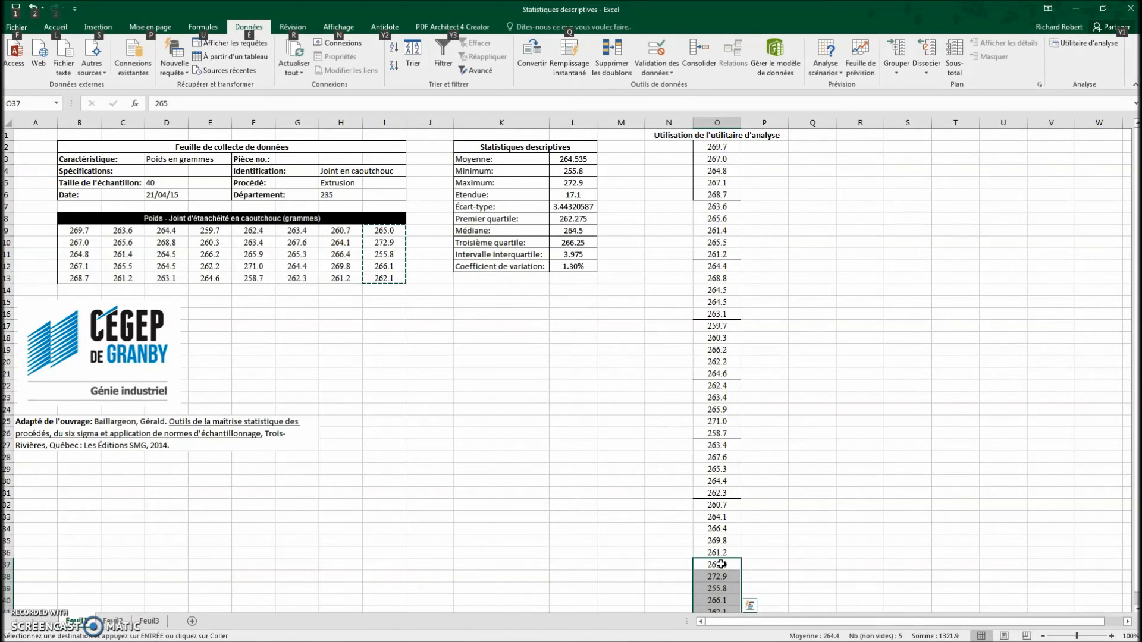
Step: Start the Statistiques descriptives tool of the Utilitaire d'analyse with input range $O$2:$O$41, grouped by columns without first-row labels
left_click(1075, 43)
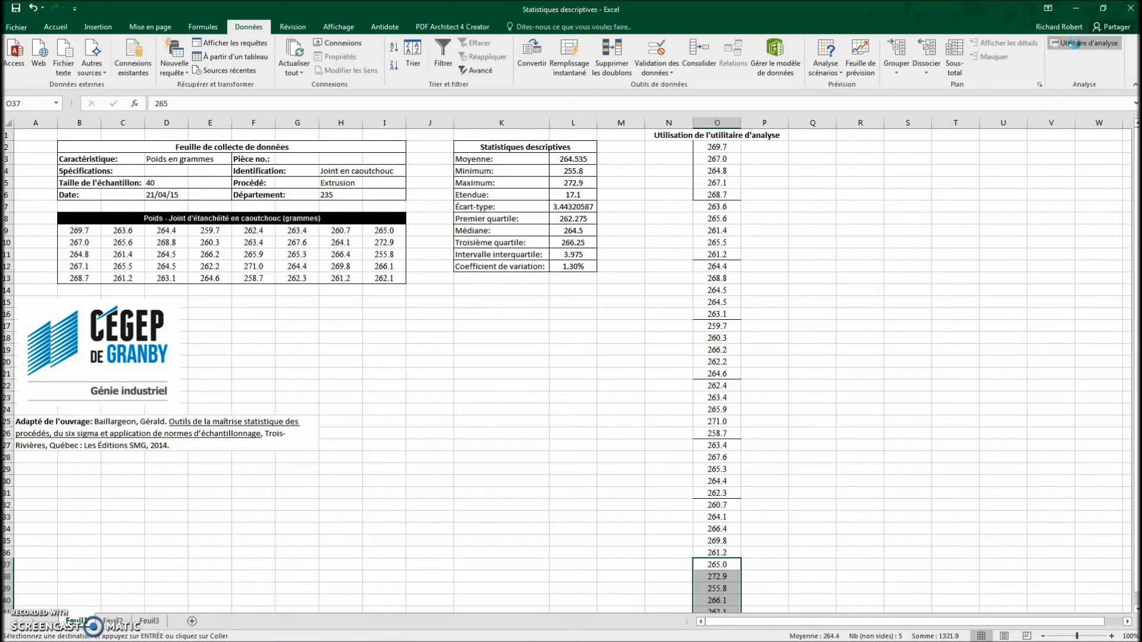
left_click(526, 305)
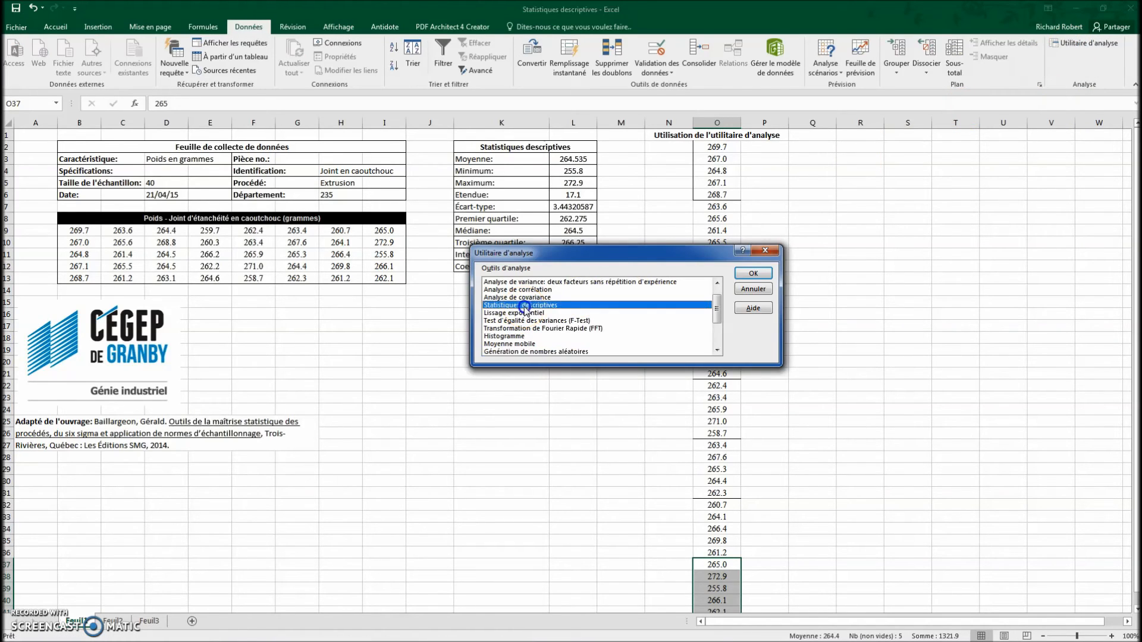
left_click(754, 273)
left_click(636, 236)
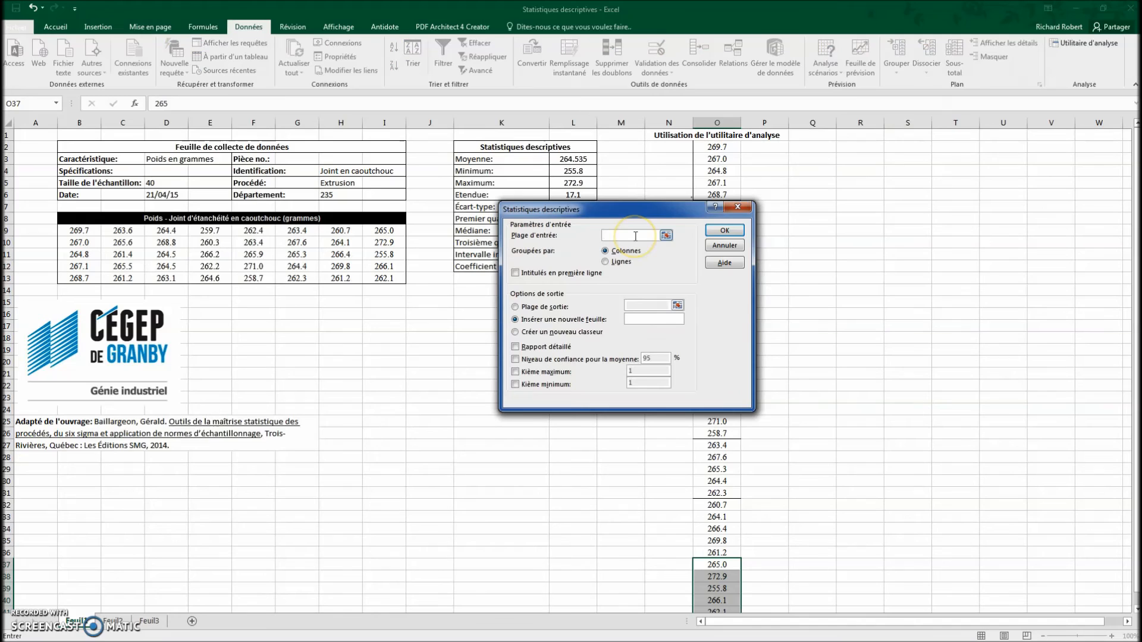
left_click(666, 235)
left_click_drag(717, 149, 709, 589)
left_click(744, 224)
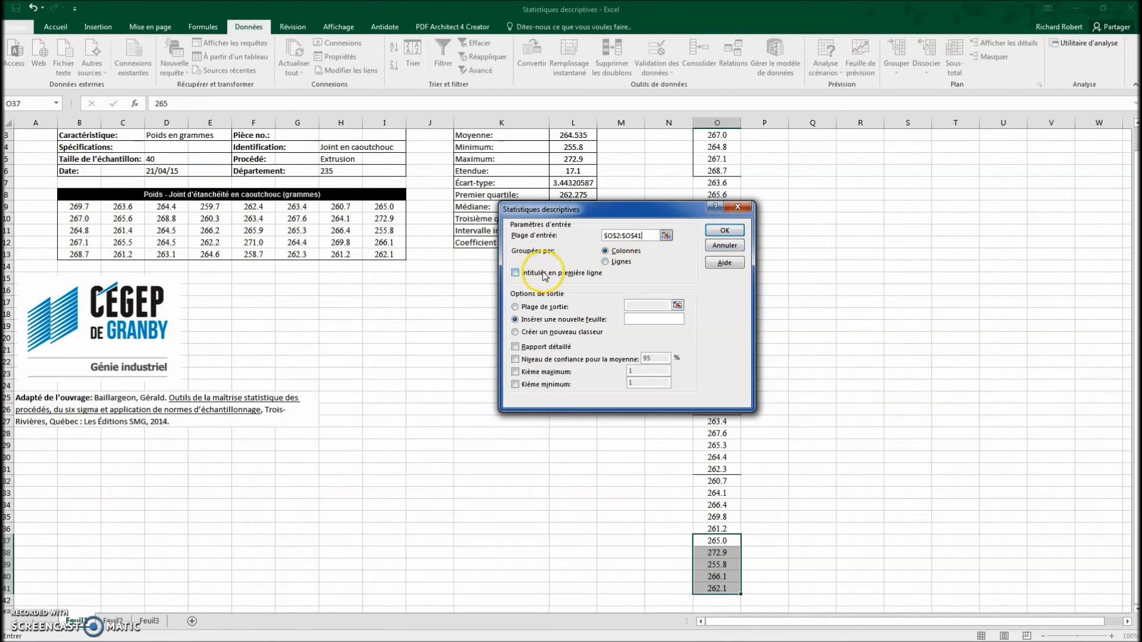
left_click(515, 274)
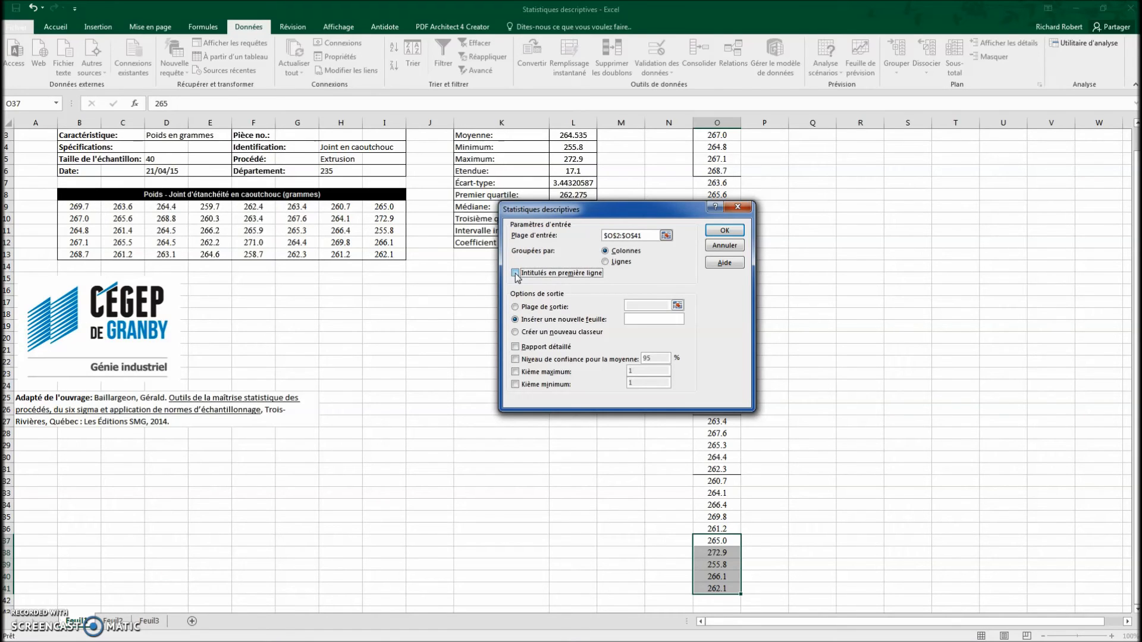
left_click(606, 251)
Step: Choose Plage de sortie as the output option and set it to cell $Q$2
left_click(556, 308)
left_click(556, 322)
left_click(554, 336)
left_click(516, 307)
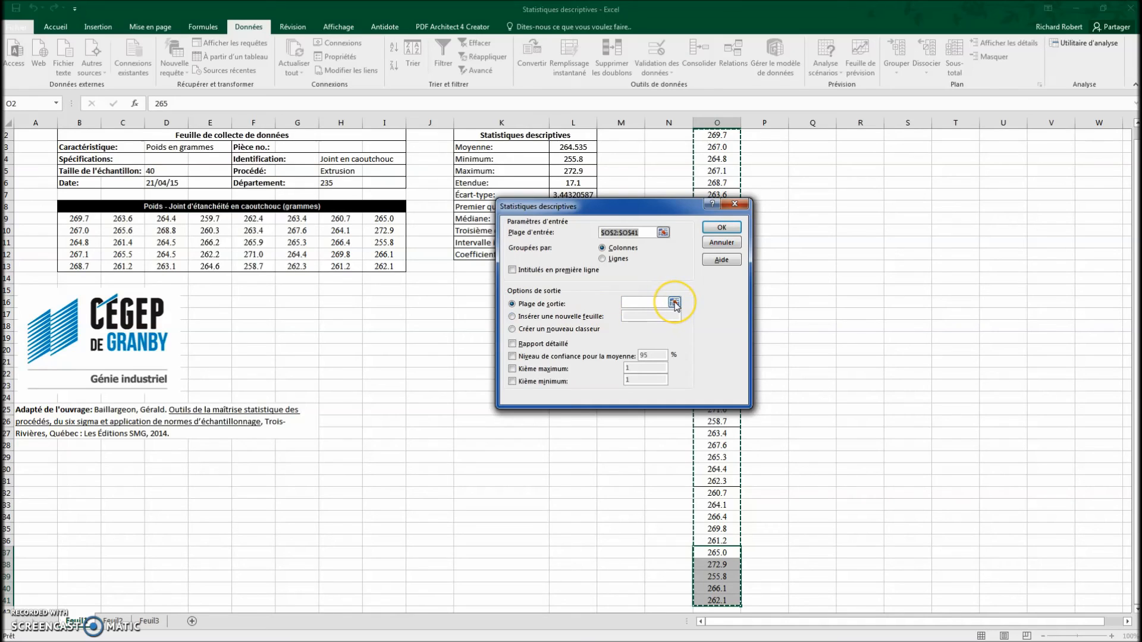
left_click(675, 304)
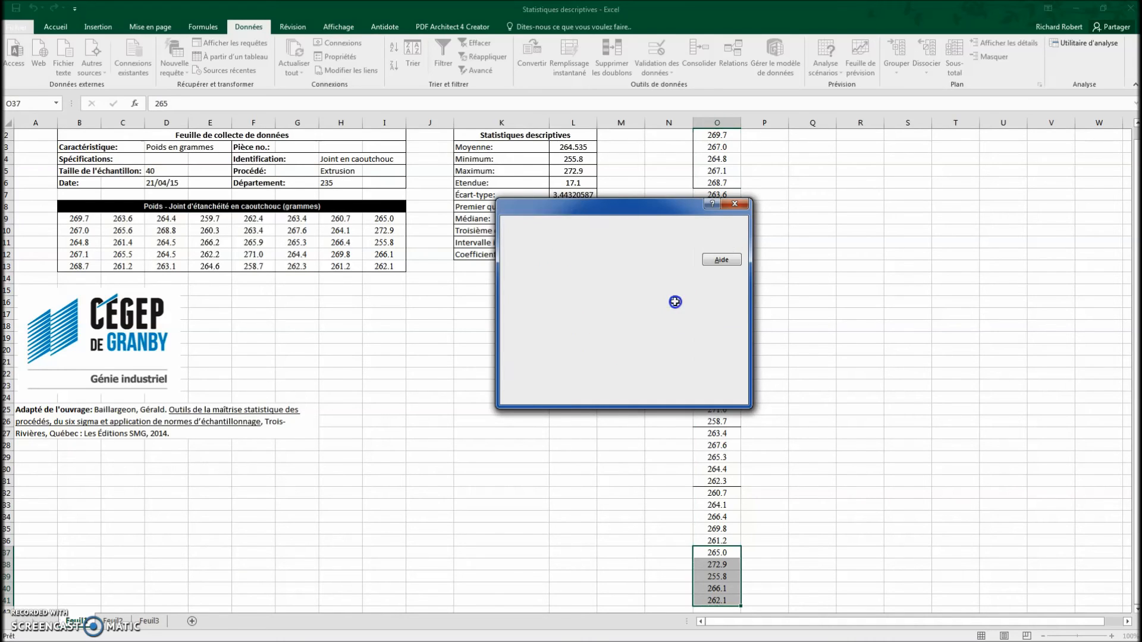
scroll(805, 285, "up", 1)
left_click(817, 146)
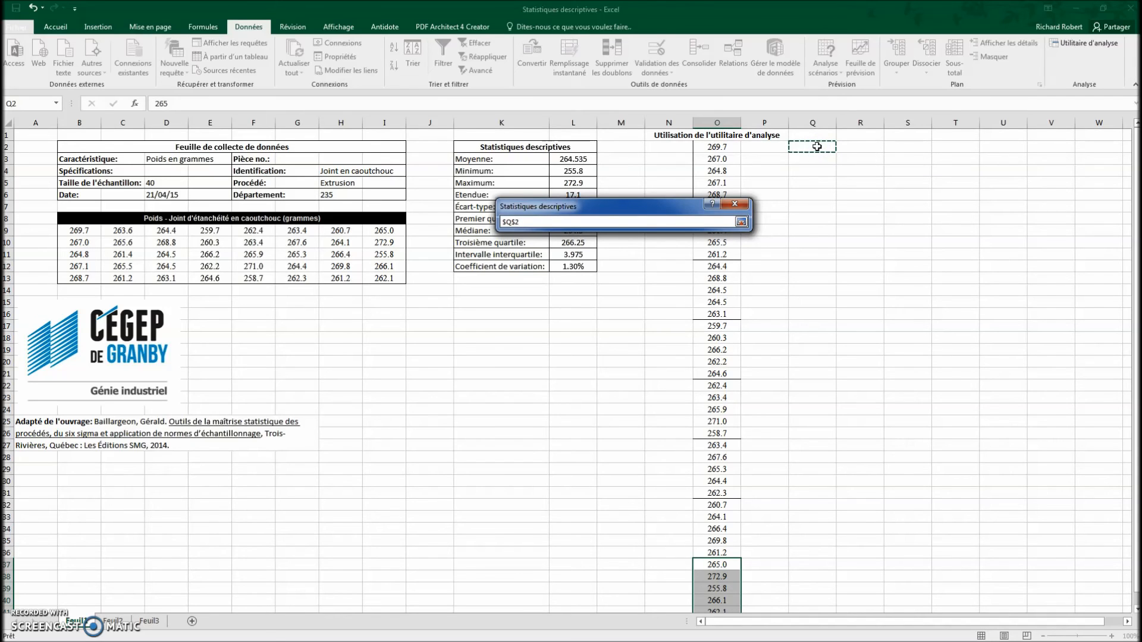
left_click(741, 222)
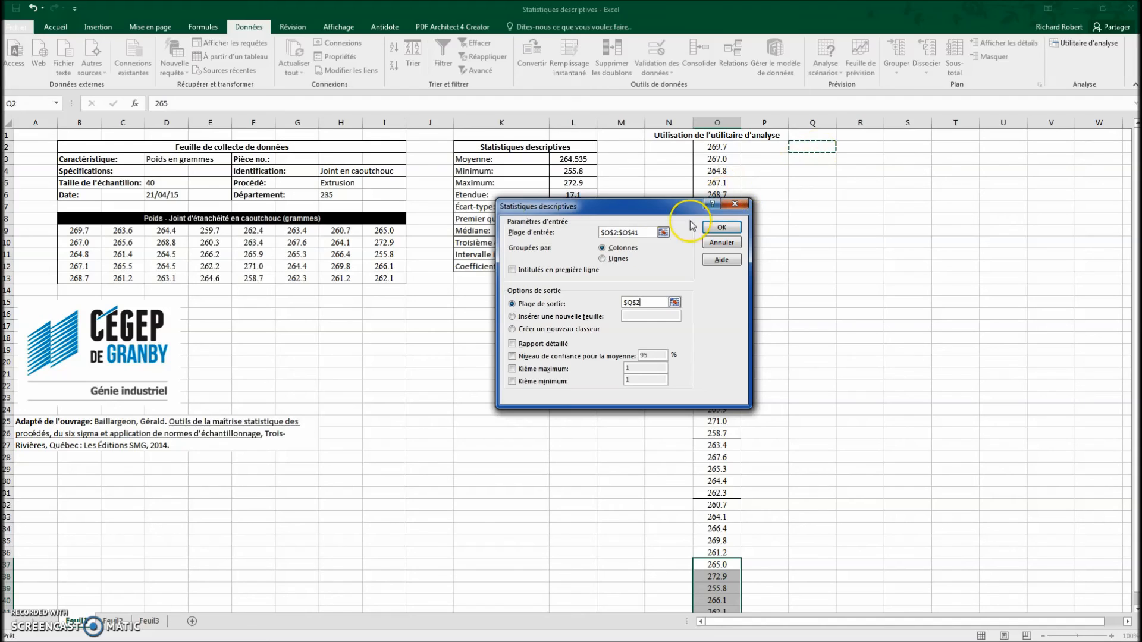
Step: Generate the analysis with the Rapport détaillé option and auto-fit column Q to its labels
left_click(512, 345)
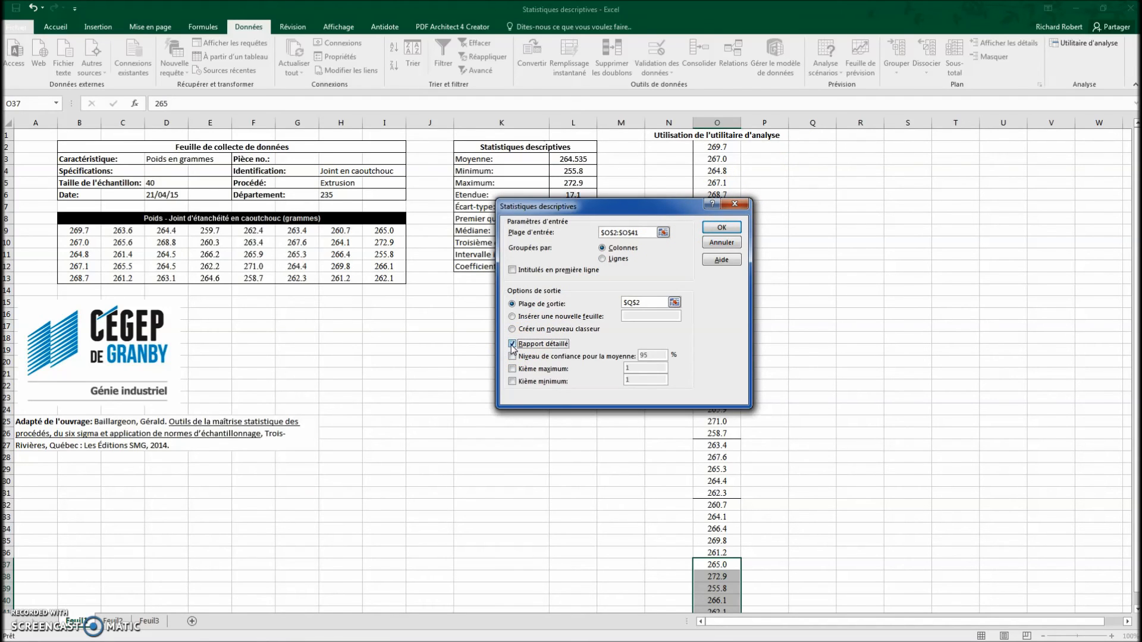
left_click(721, 228)
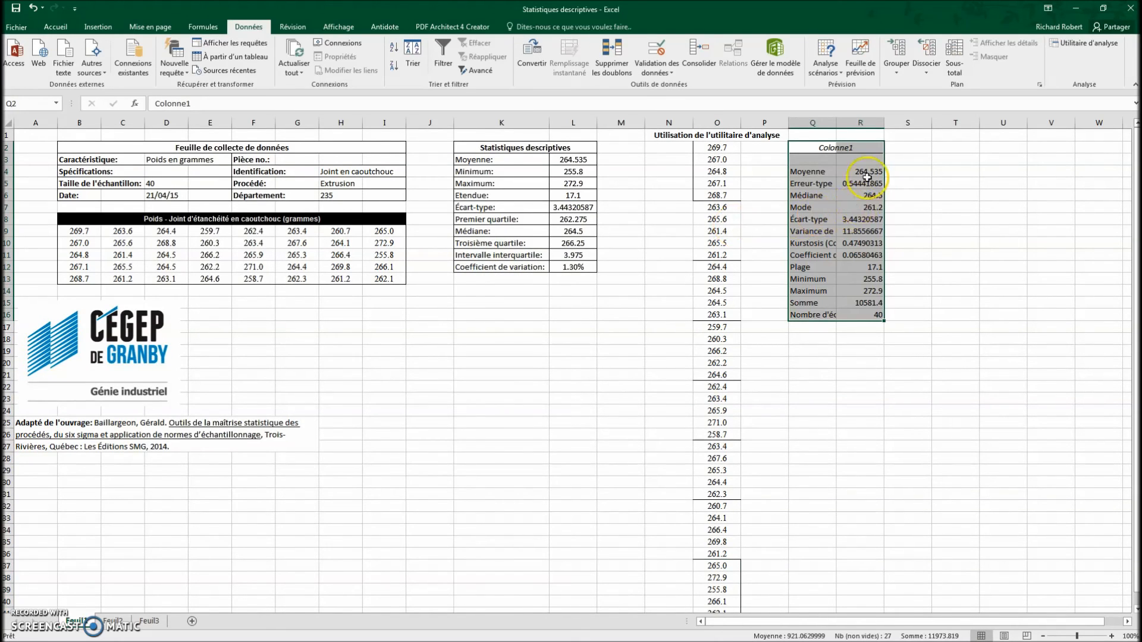
double_click(836, 123)
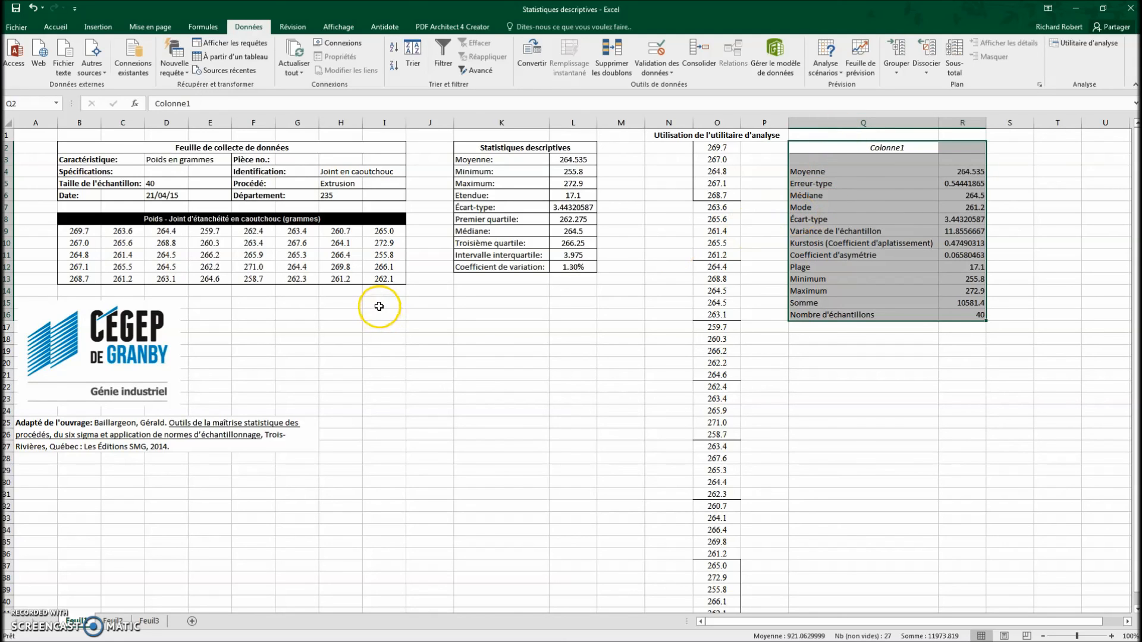
Step: Try a weight of 1000 in G11 to compare the formula table with the analysis report, and undo the change
left_click(306, 256)
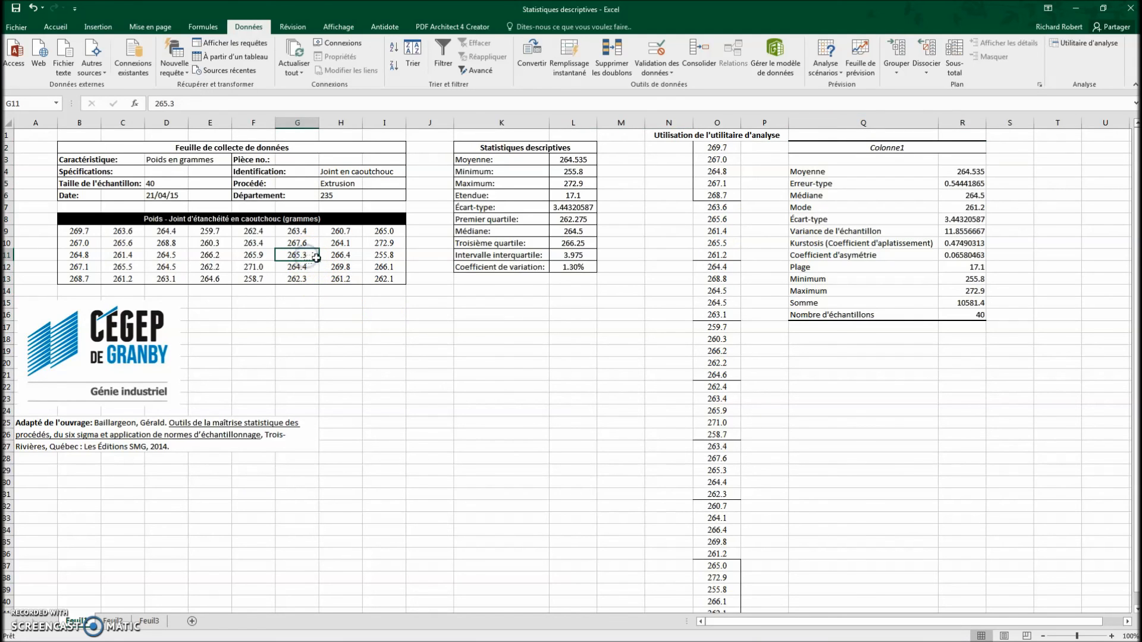
type("1000")
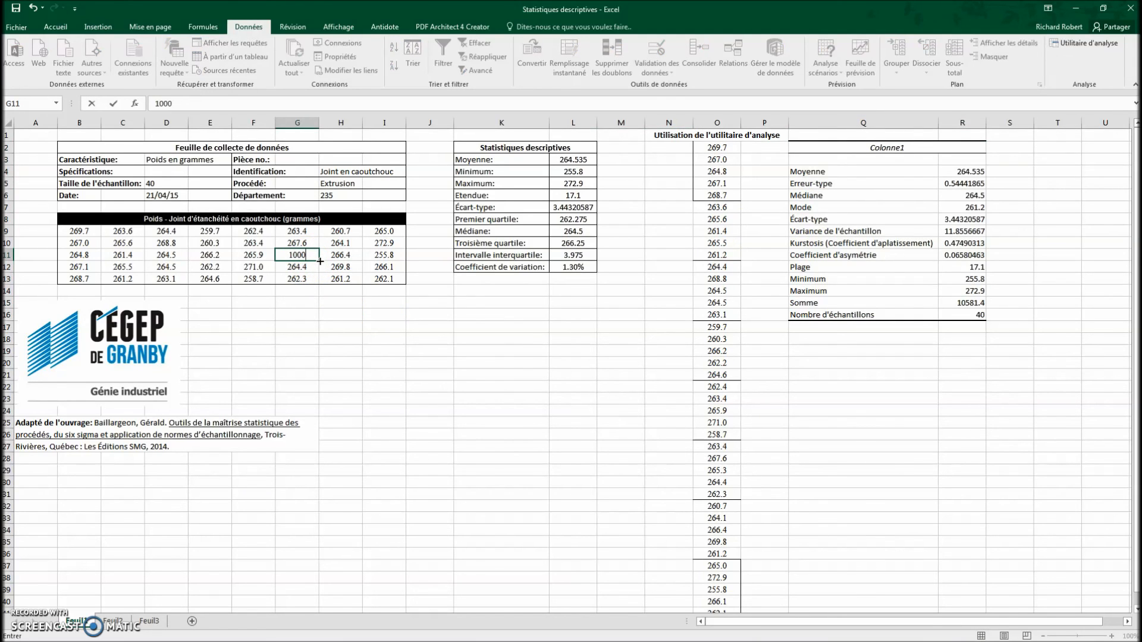
key("Return")
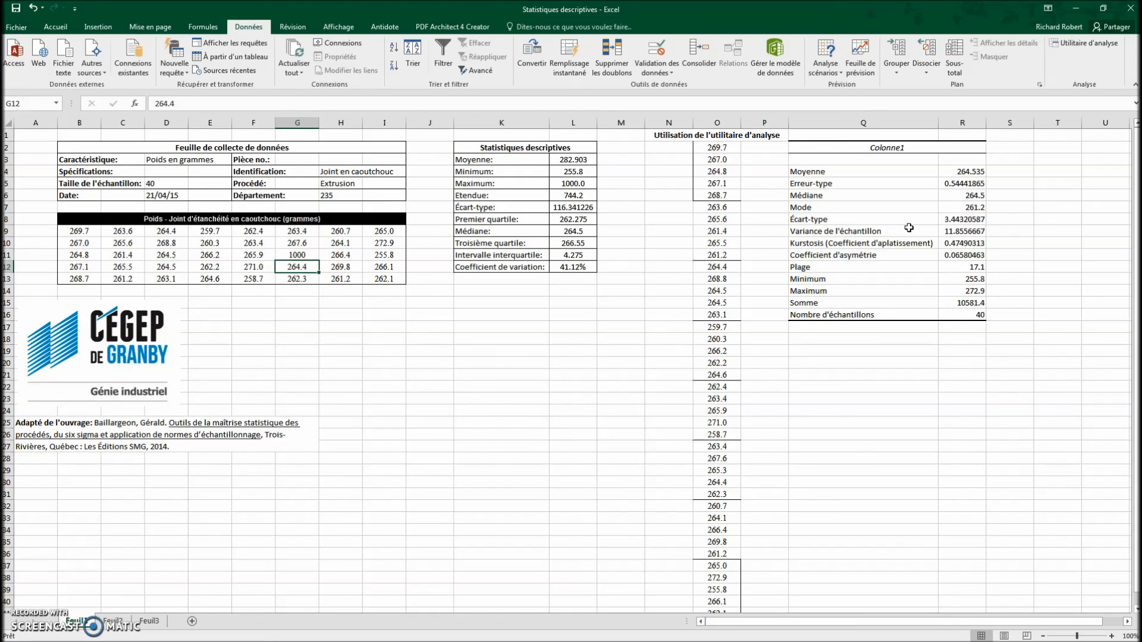
left_click(926, 220)
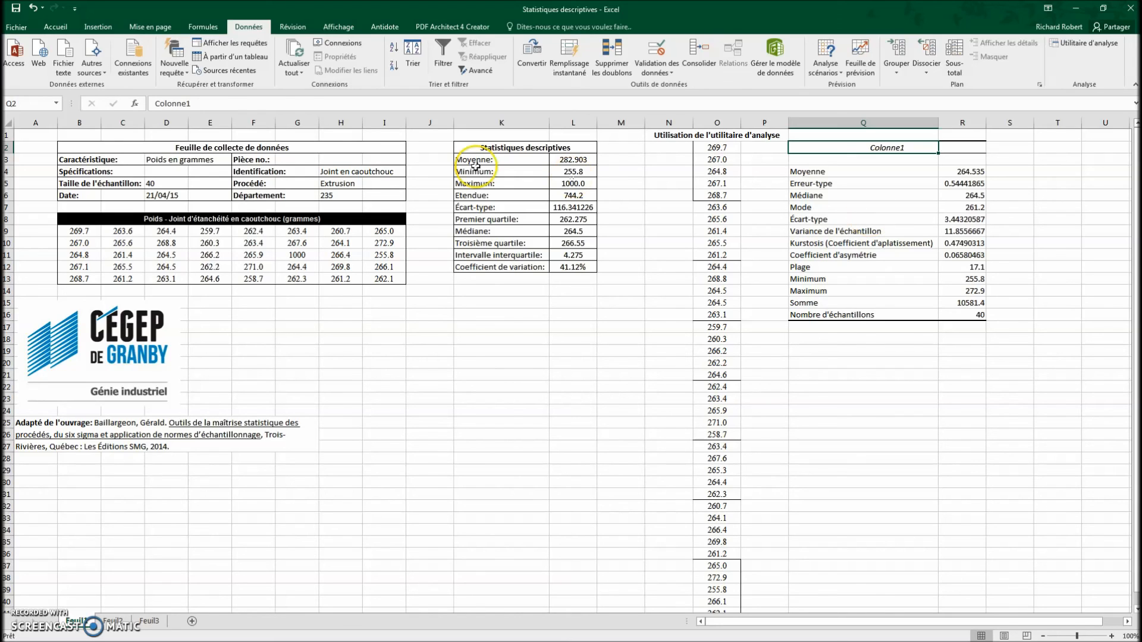
left_click(34, 8)
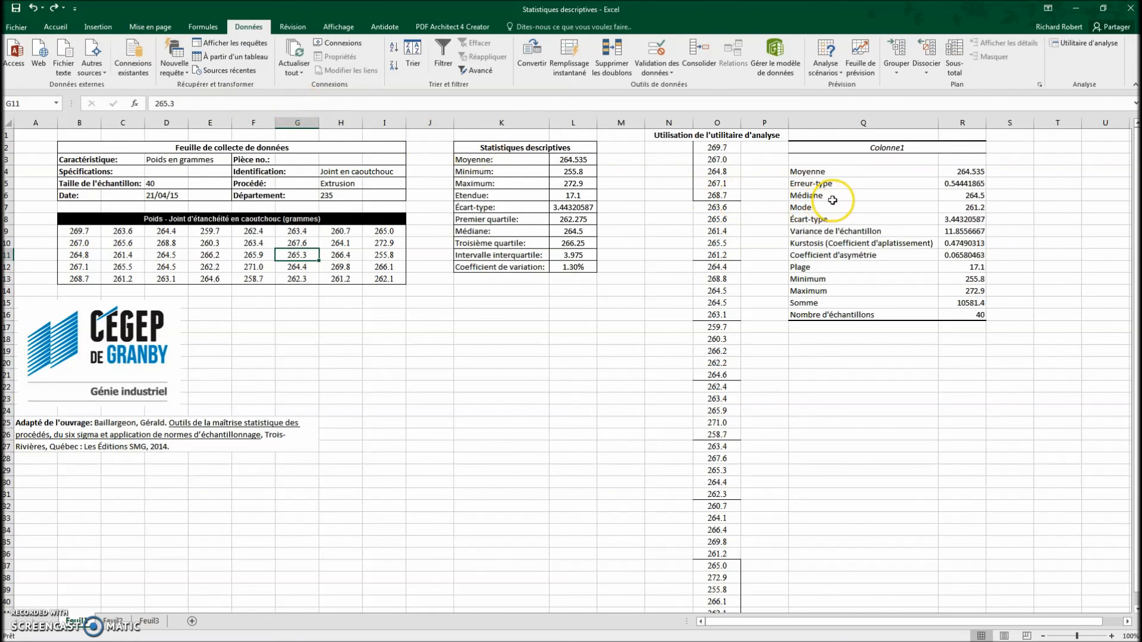